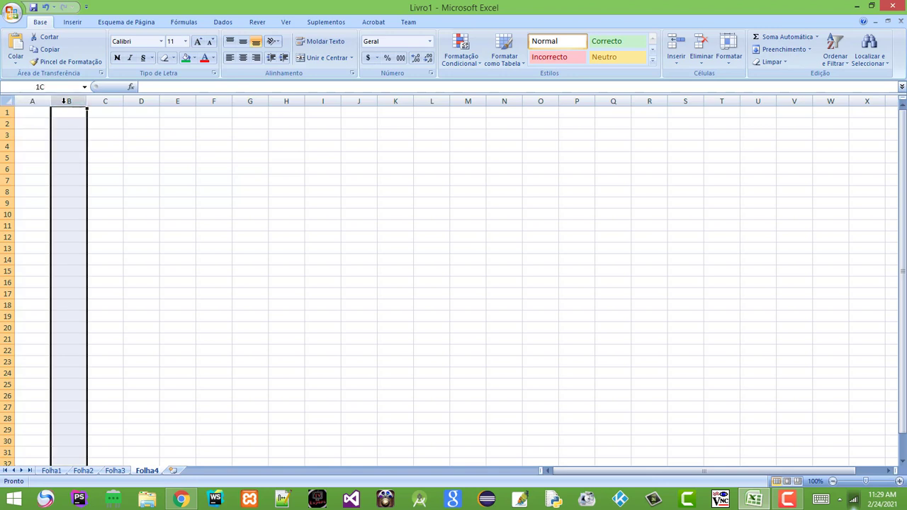
# Widen column C considerably on the blank sheet
pyautogui.click(105, 101)
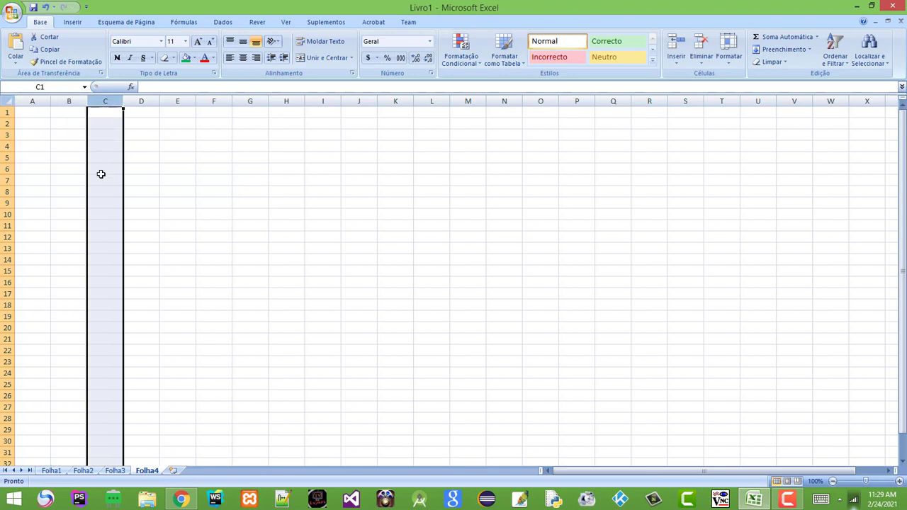
pyautogui.click(6, 112)
pyautogui.click(7, 158)
pyautogui.click(119, 181)
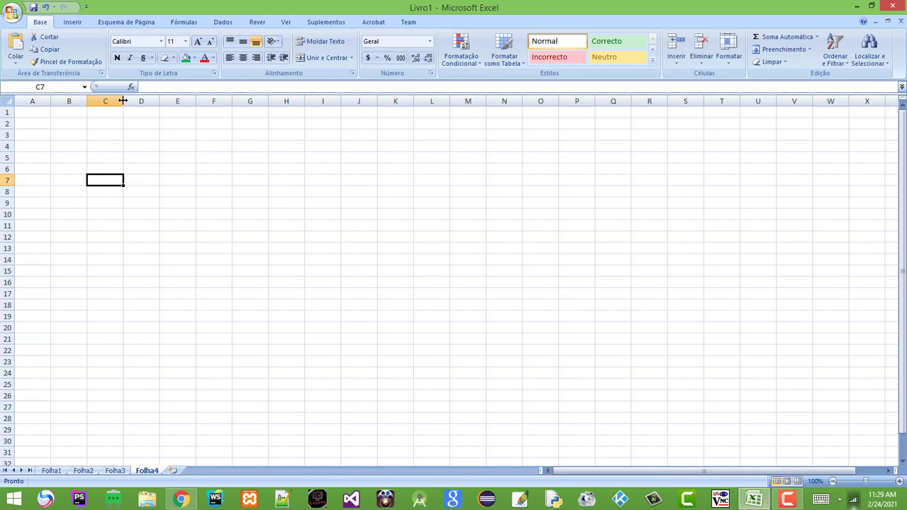
pyautogui.moveTo(122, 102); pyautogui.dragTo(228, 112)
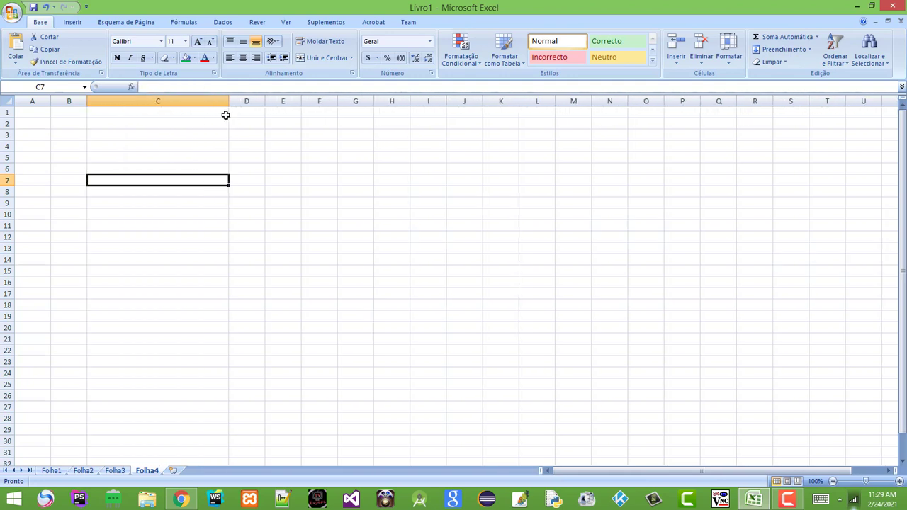
# Make row 1 taller and column A slightly narrower
pyautogui.click(180, 121)
pyautogui.click(167, 193)
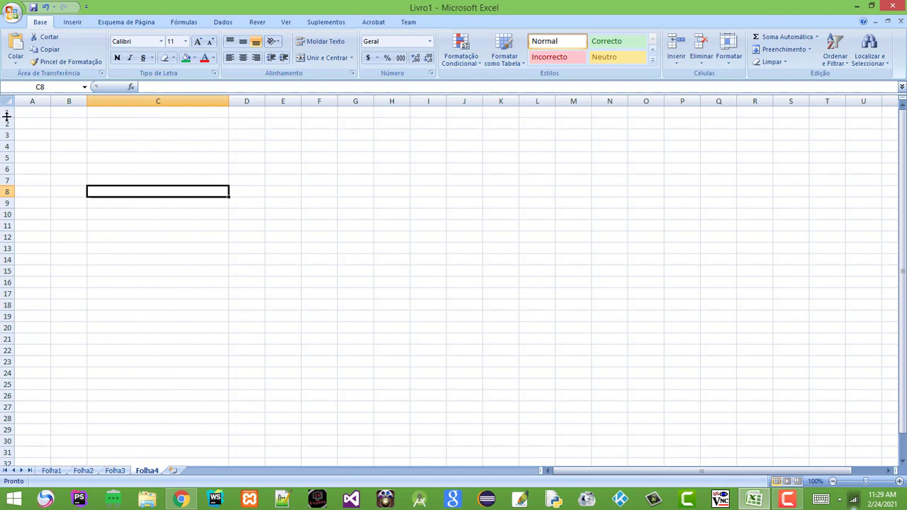
pyautogui.moveTo(7, 116)
pyautogui.mouseDown()
pyautogui.moveTo(9, 151)
pyautogui.moveTo(6, 125)
pyautogui.mouseUp()
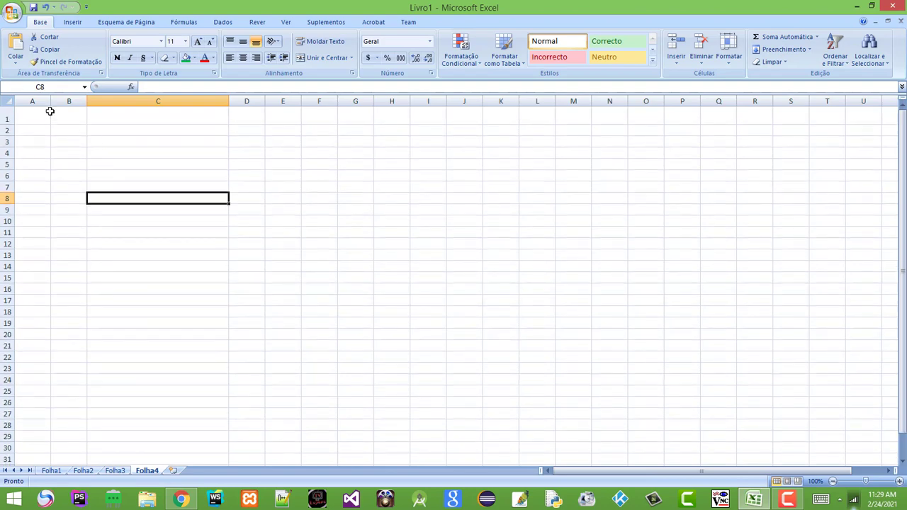
pyautogui.moveTo(48, 100); pyautogui.dragTo(12, 130)
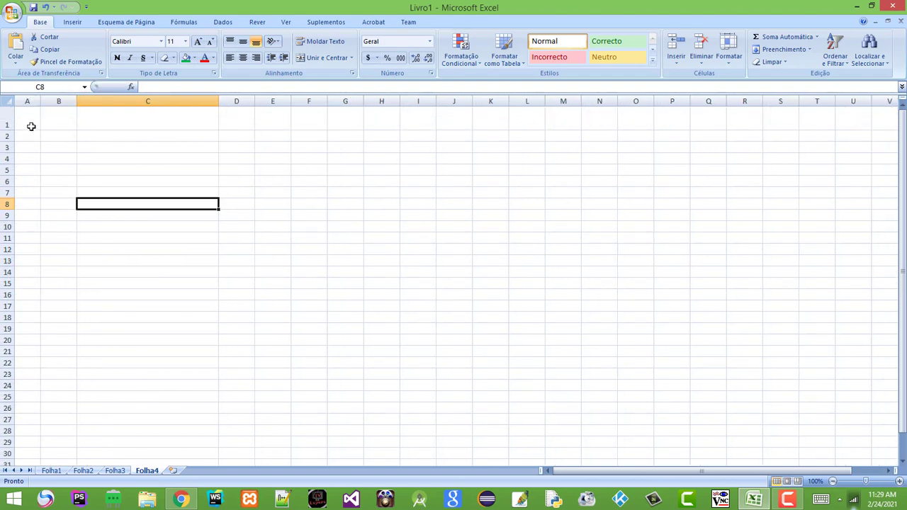
pyautogui.click(288, 196)
pyautogui.click(352, 192)
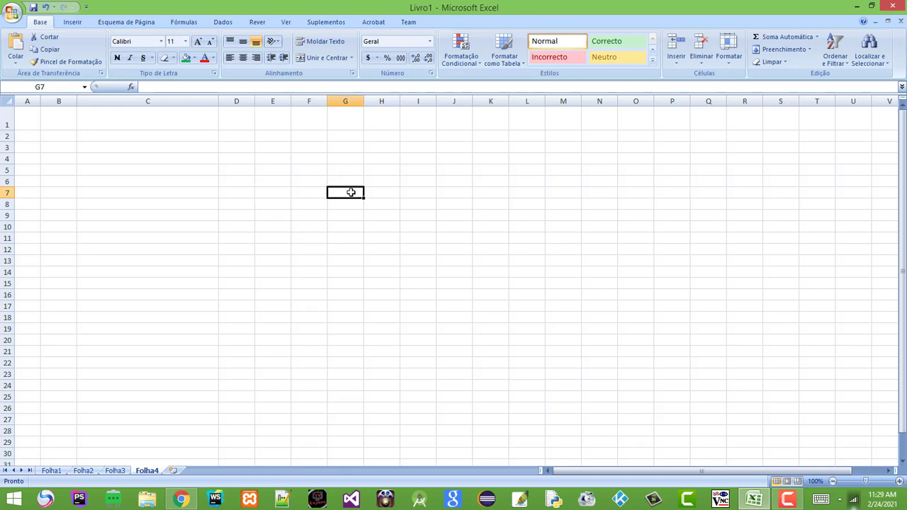
pyautogui.click(369, 183)
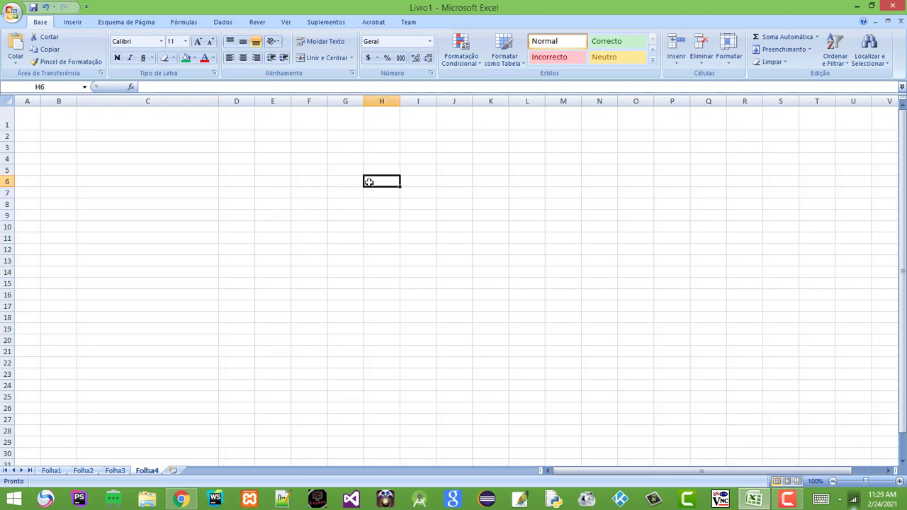
# Enter the subject headings Port, Mat and Hist across H6 to J6
pyautogui.write('N')
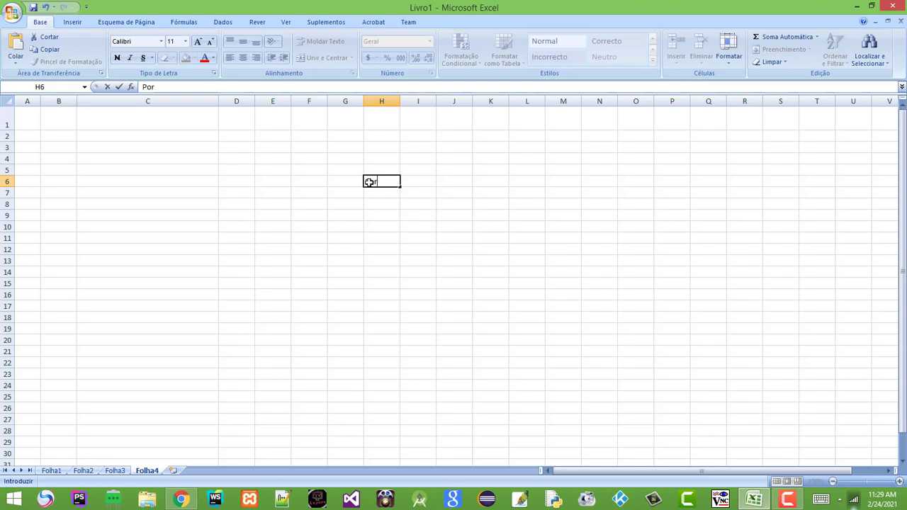
pyautogui.press('Tab')
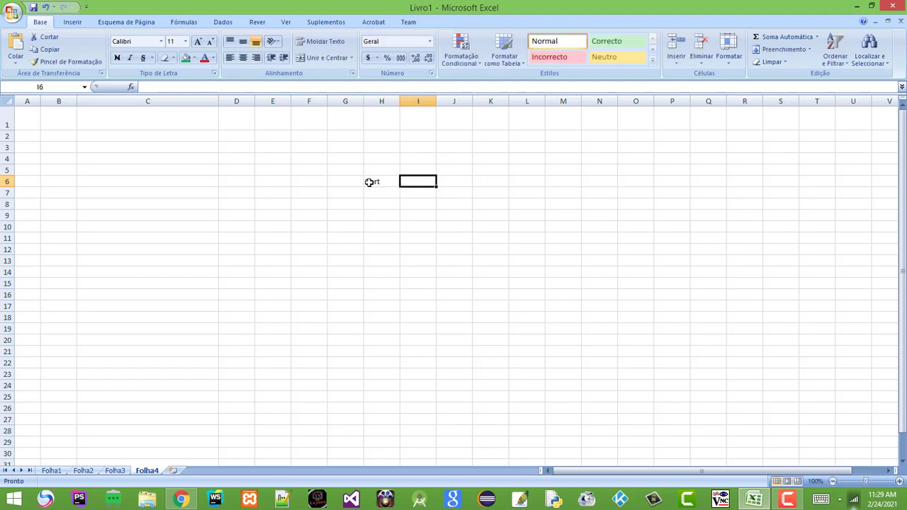
pyautogui.write('Mat')
pyautogui.press('Tab')
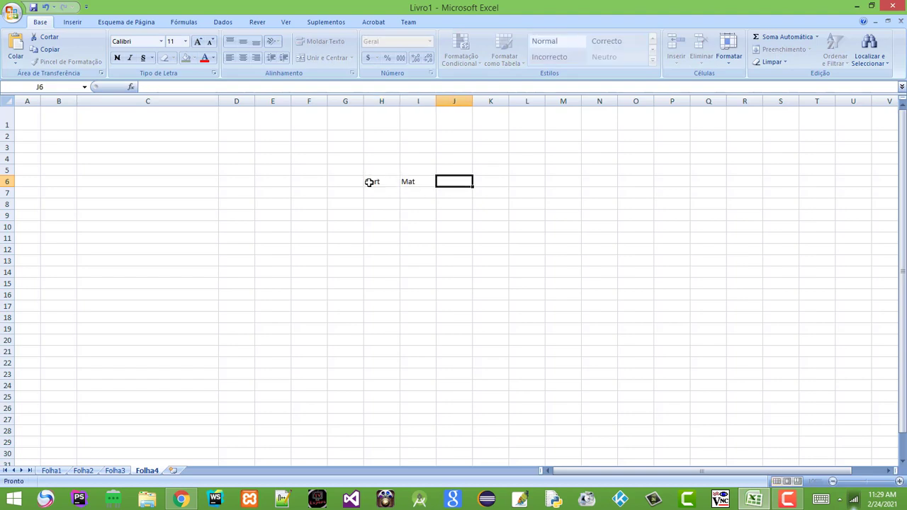
pyautogui.write('His')
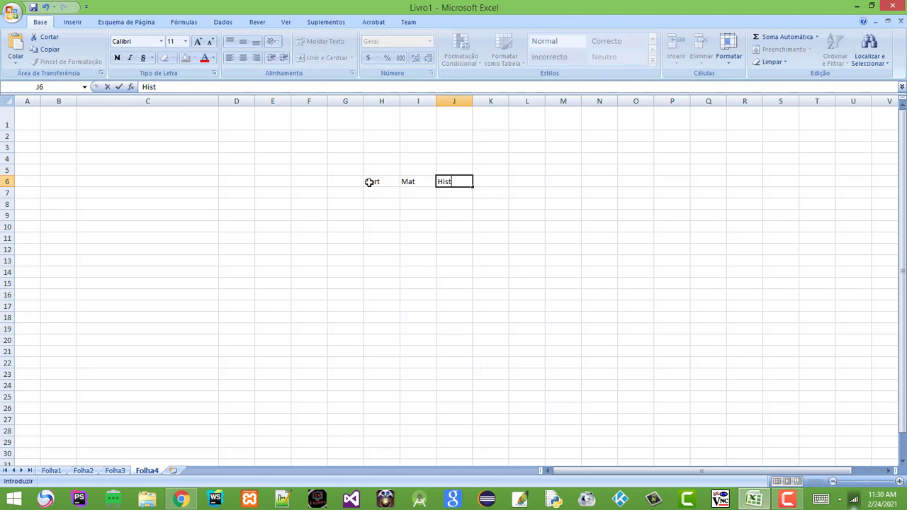
pyautogui.write('t')
pyautogui.click(333, 185)
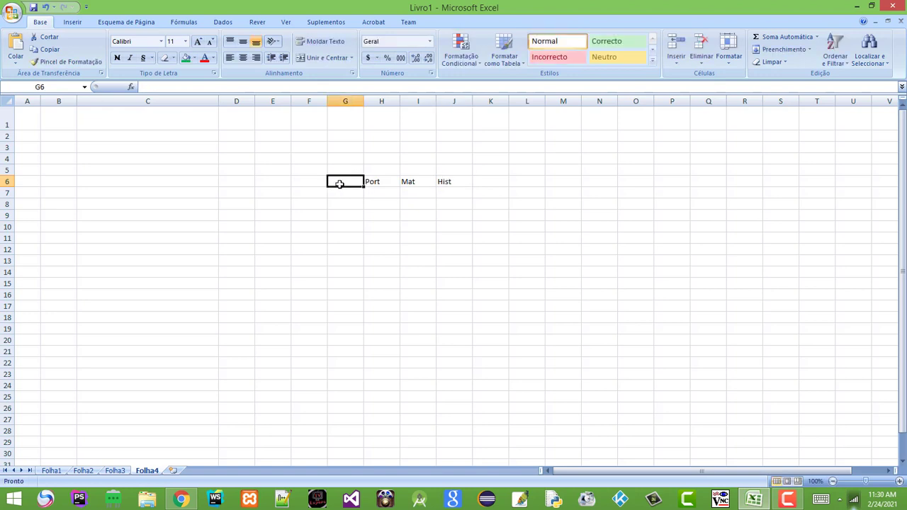
# Enter 'Nomes' in G5 and 'Disciplinas' in H5
pyautogui.click(347, 171)
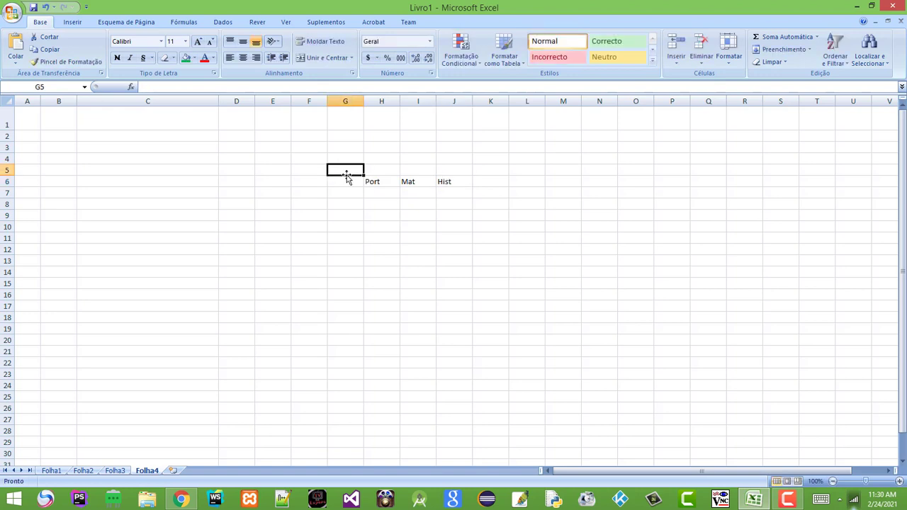
pyautogui.write('N')
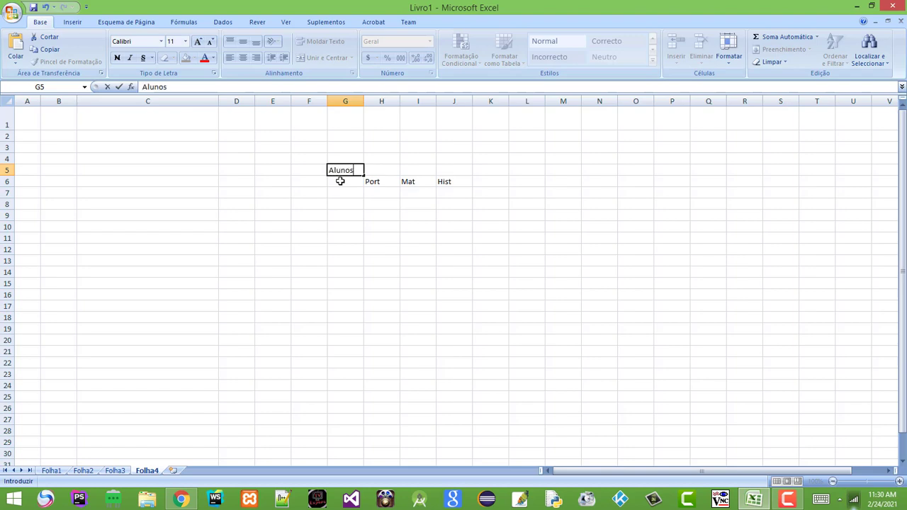
pyautogui.press('BackSpace')
pyautogui.press('BackSpace')
pyautogui.press('BackSpace')
pyautogui.write('mes')
pyautogui.click(379, 169)
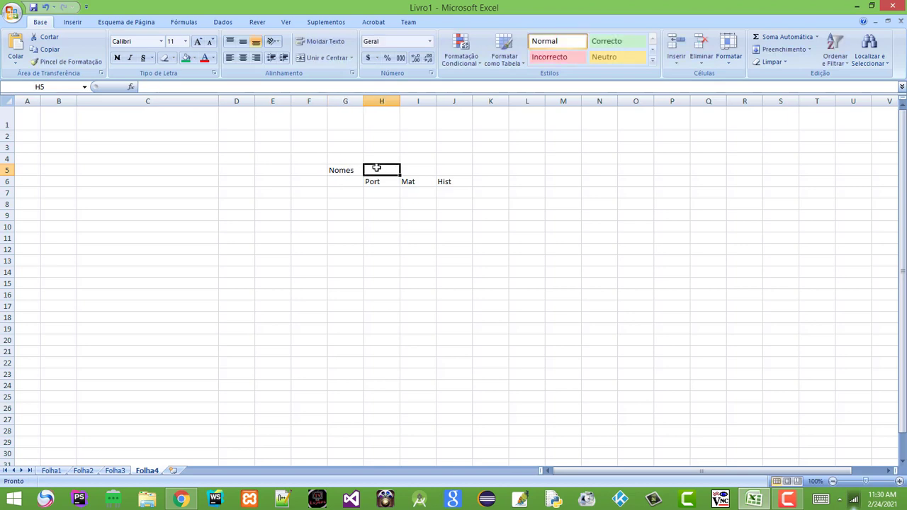
pyautogui.write('N')
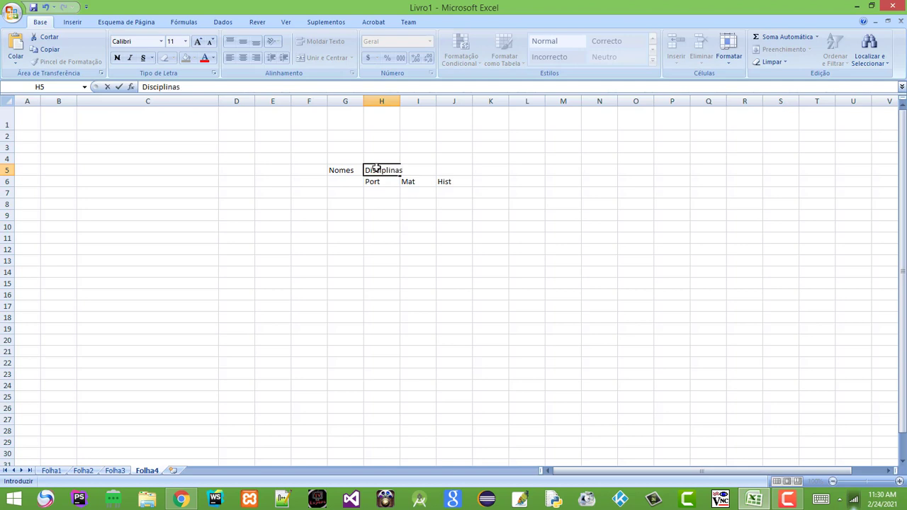
pyautogui.click(422, 215)
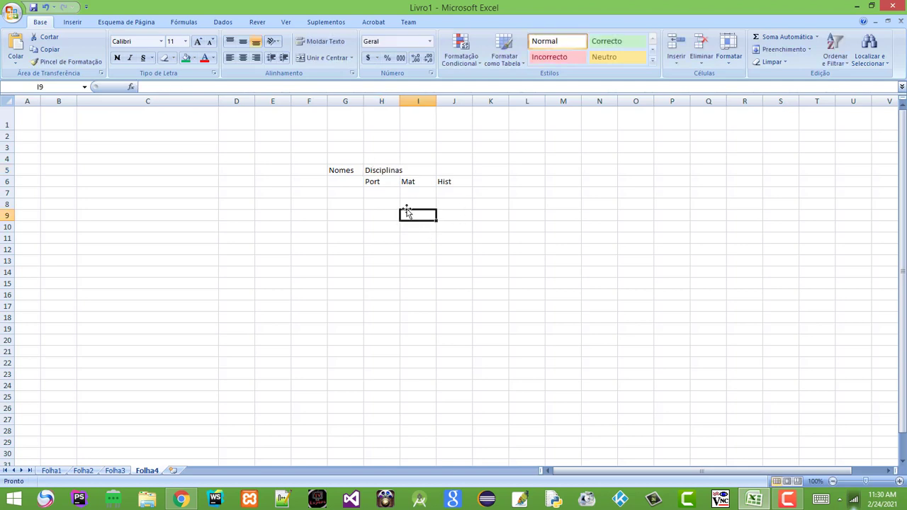
pyautogui.click(482, 205)
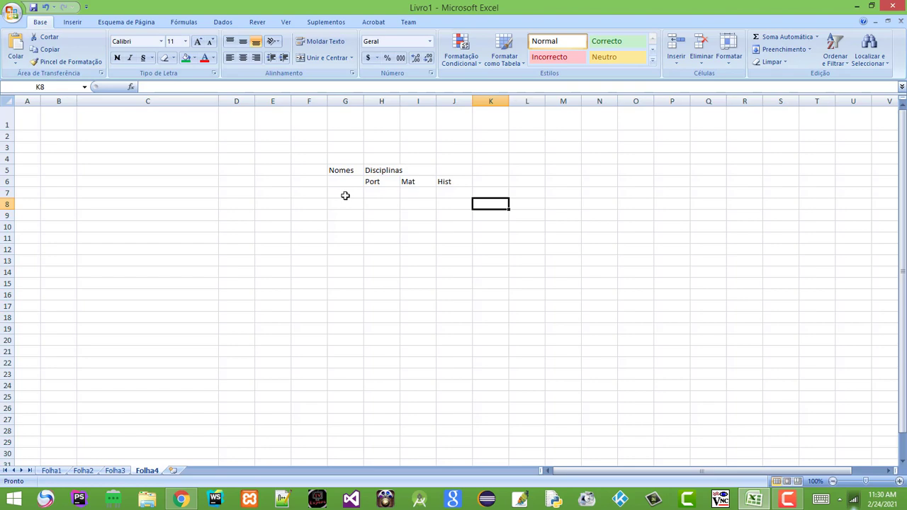
pyautogui.click(381, 101)
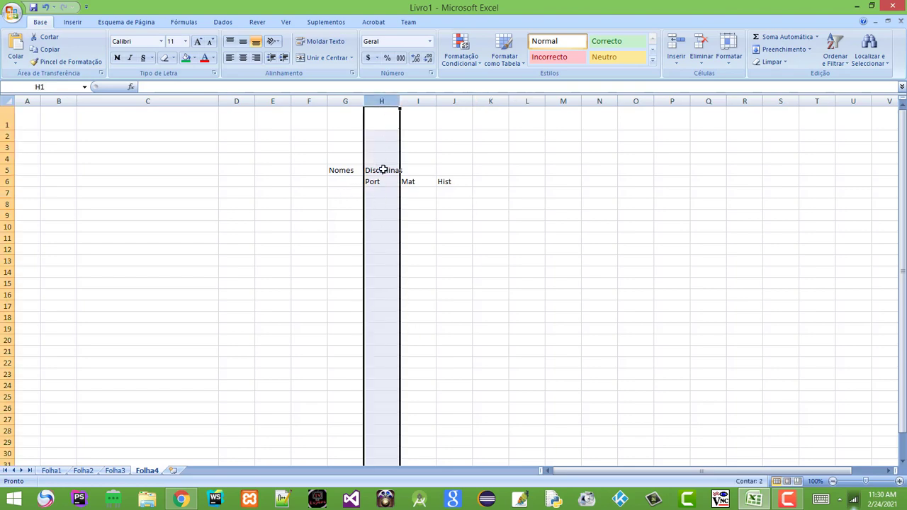
pyautogui.rightClick(381, 103)
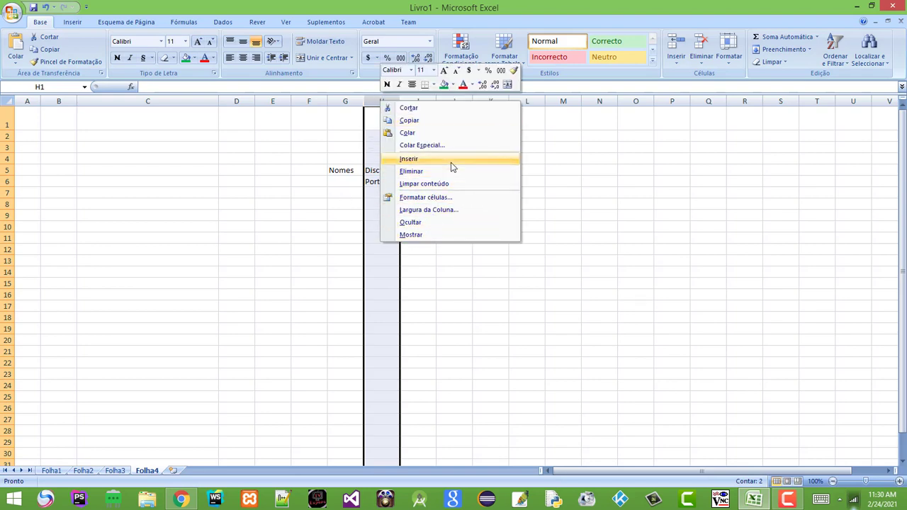
pyautogui.click(472, 159)
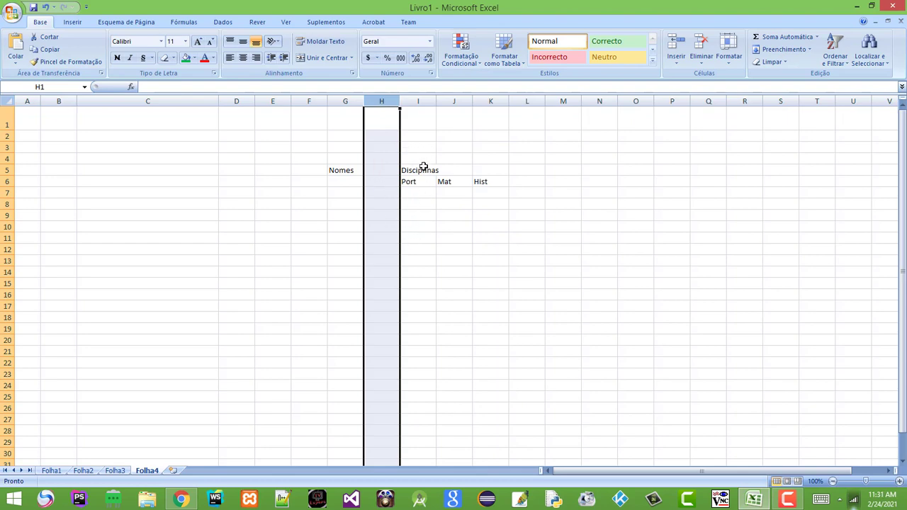
pyautogui.click(382, 171)
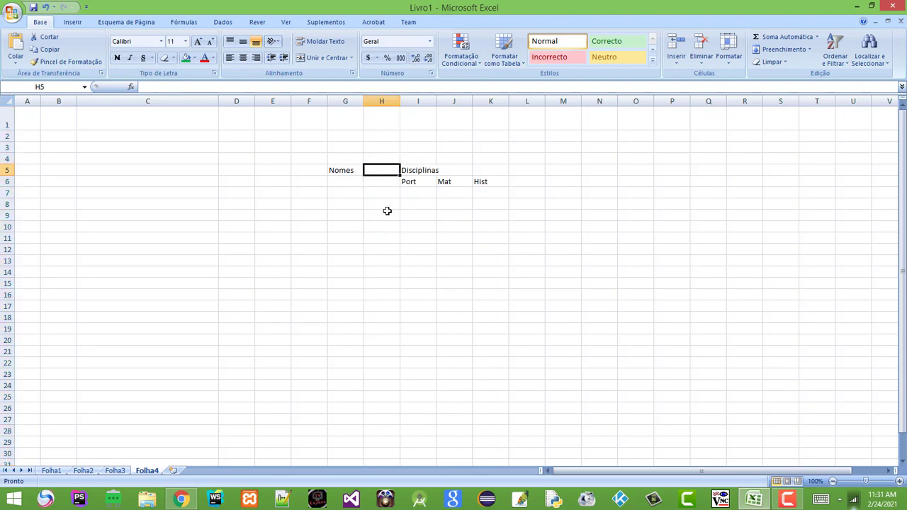
pyautogui.click(386, 206)
pyautogui.click(387, 306)
pyautogui.click(387, 338)
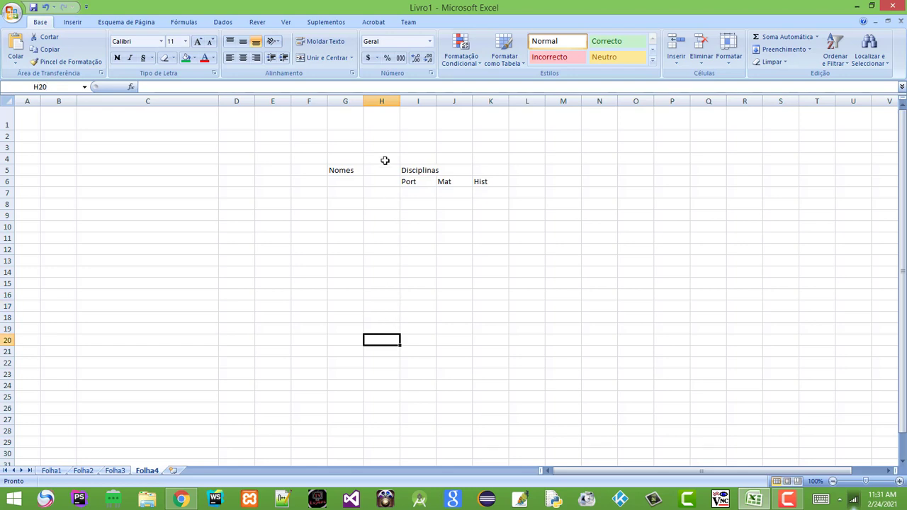
pyautogui.click(385, 161)
pyautogui.click(376, 259)
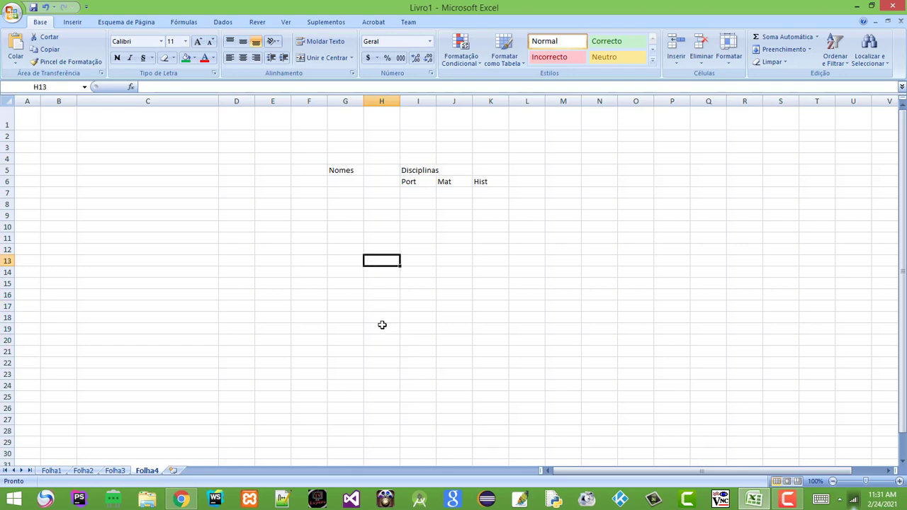
pyautogui.click(384, 100)
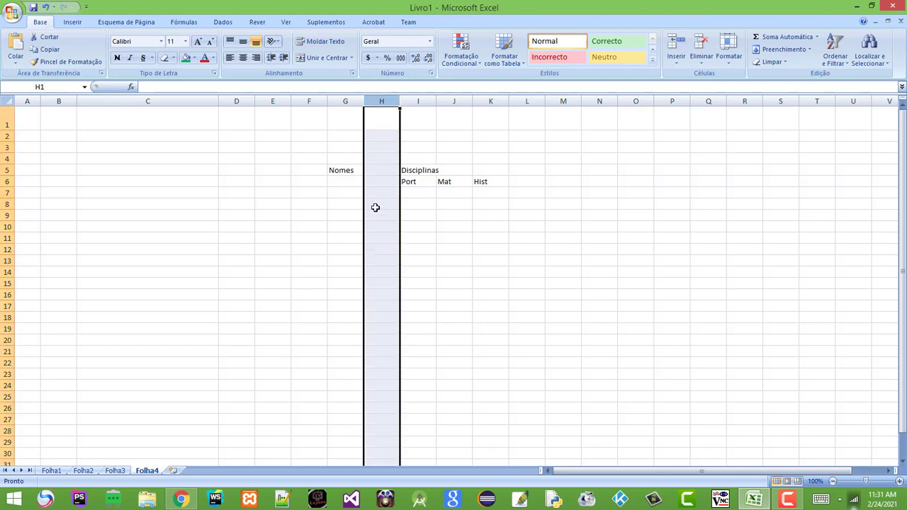
pyautogui.rightClick(372, 124)
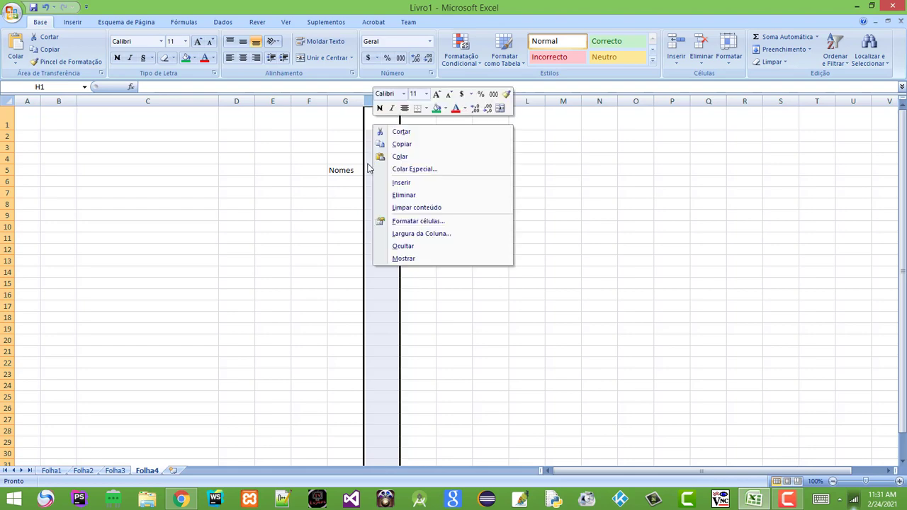
pyautogui.click(462, 198)
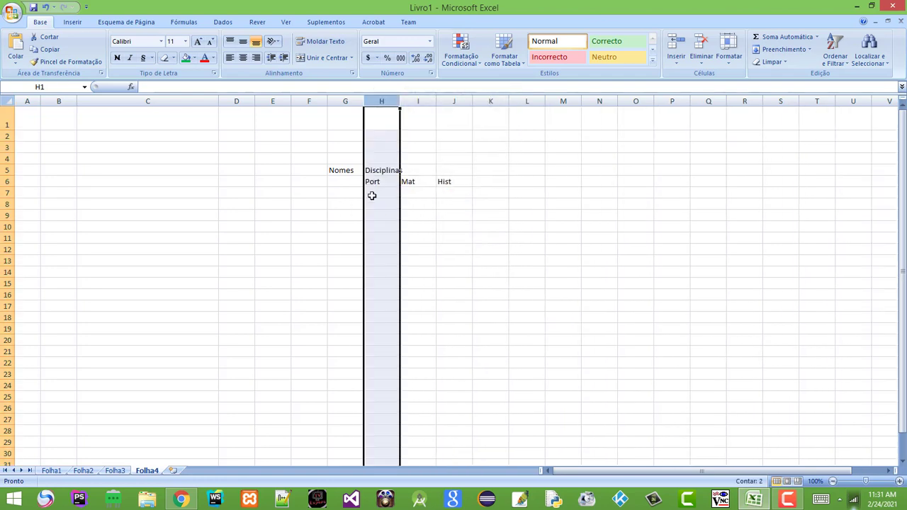
pyautogui.click(462, 214)
pyautogui.click(290, 192)
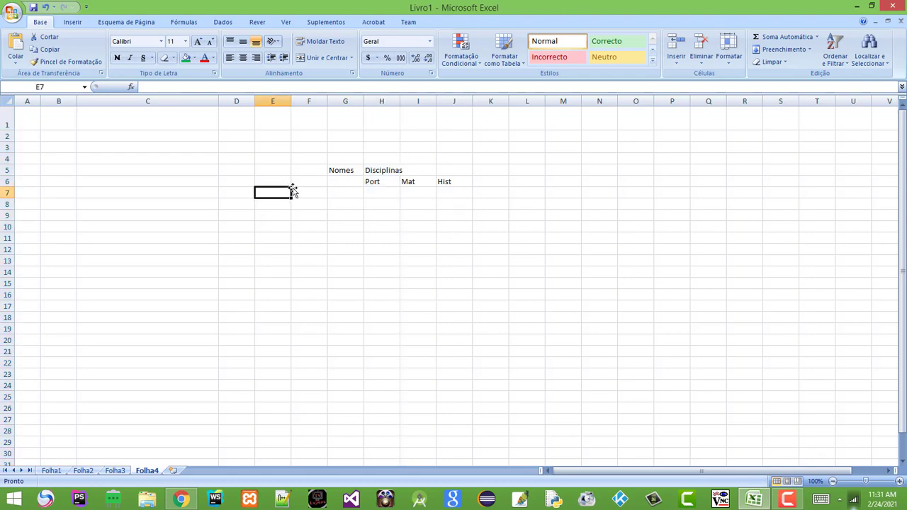
# Insert a blank row above row 5, pushing the headings down one row
pyautogui.moveTo(293, 192); pyautogui.dragTo(311, 194)
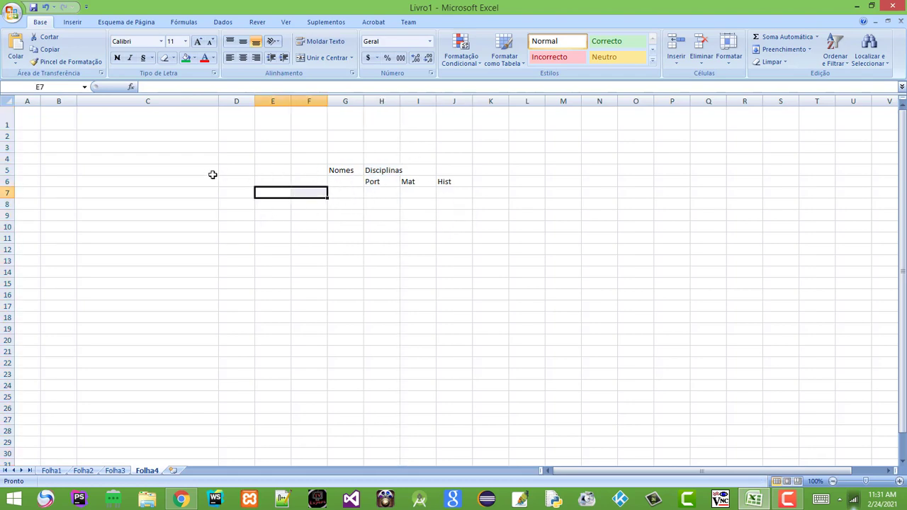
pyautogui.click(7, 170)
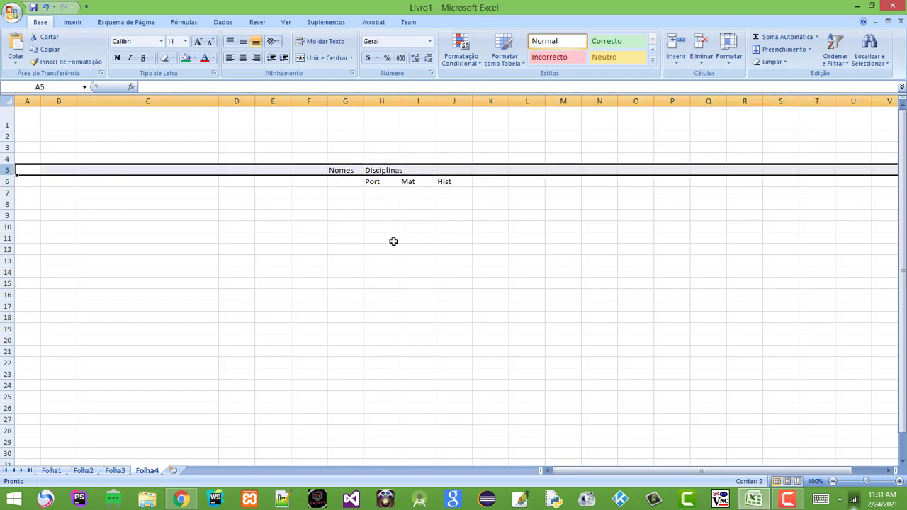
pyautogui.rightClick(5, 171)
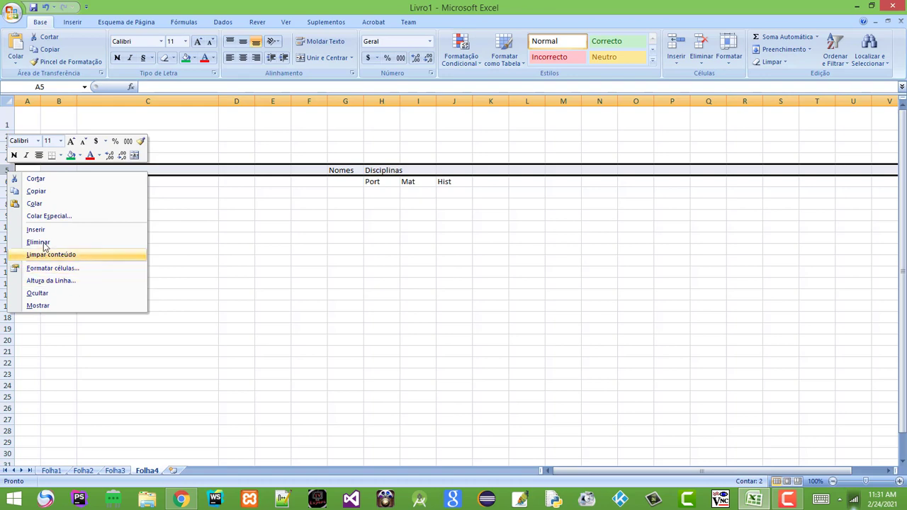
pyautogui.click(97, 229)
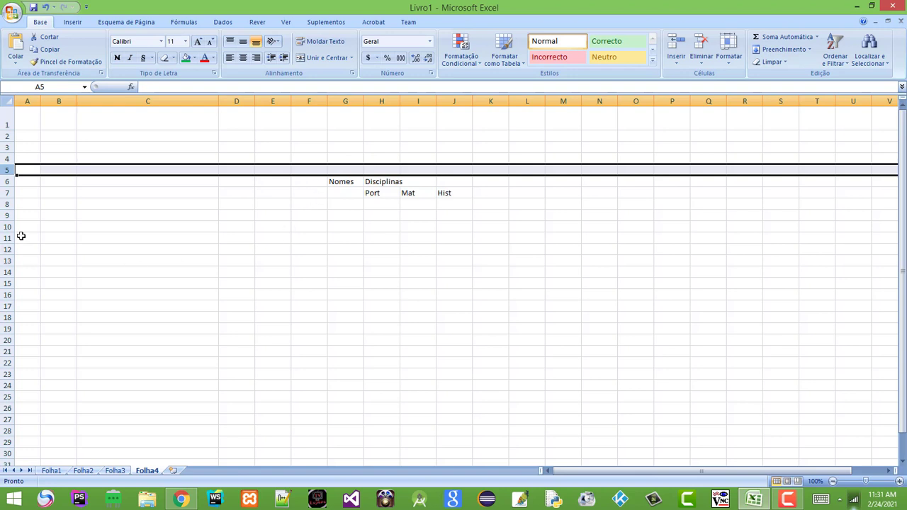
# Insert an extra row at row 7, then delete it again with Eliminar
pyautogui.click(7, 204)
pyautogui.click(5, 193)
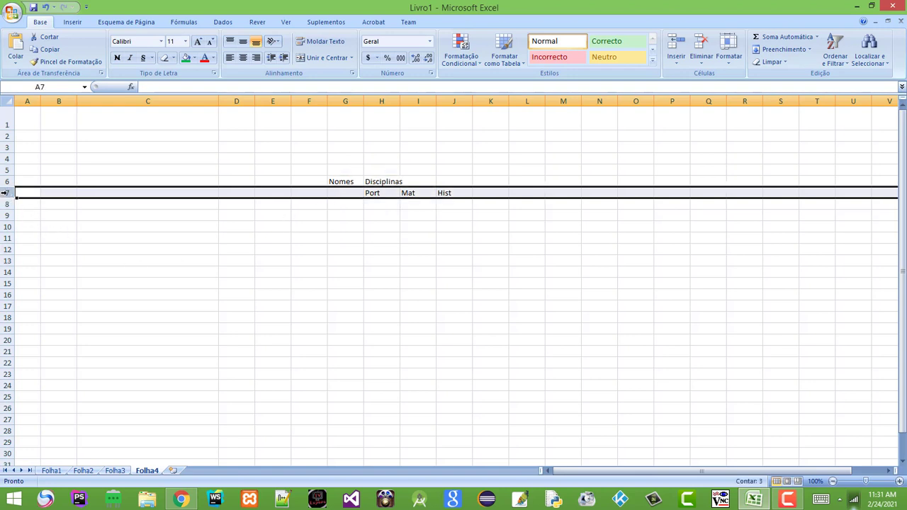
pyautogui.rightClick(5, 193)
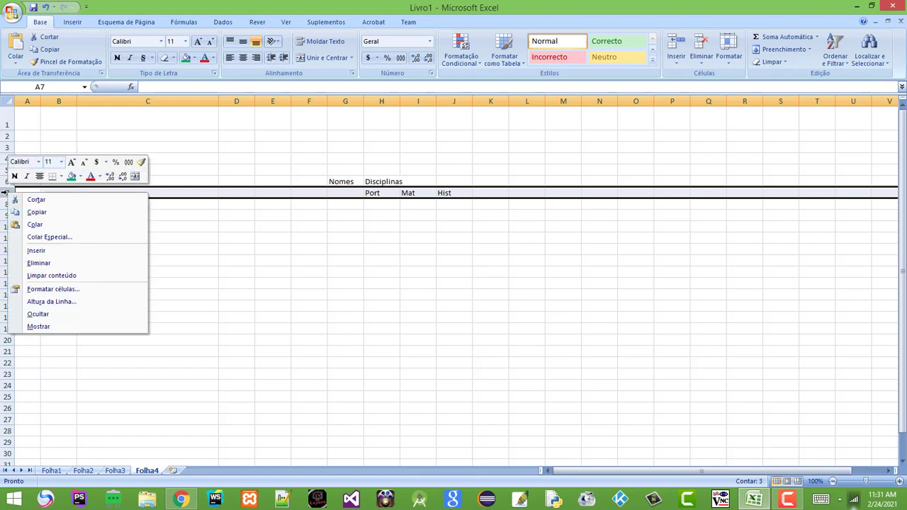
pyautogui.click(94, 250)
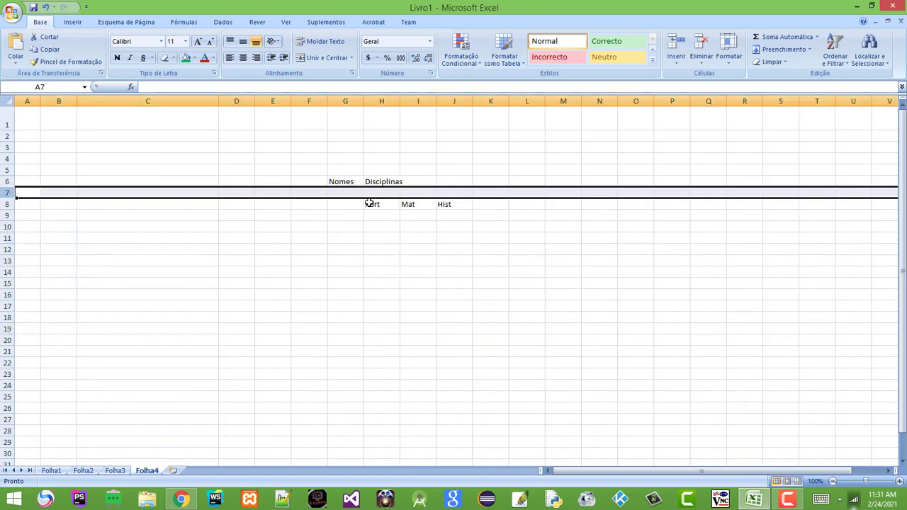
pyautogui.click(374, 237)
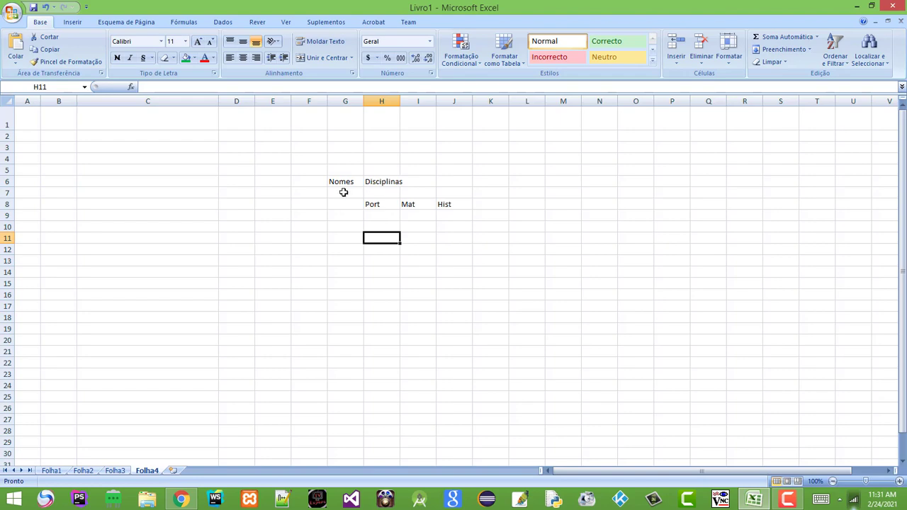
pyautogui.click(7, 192)
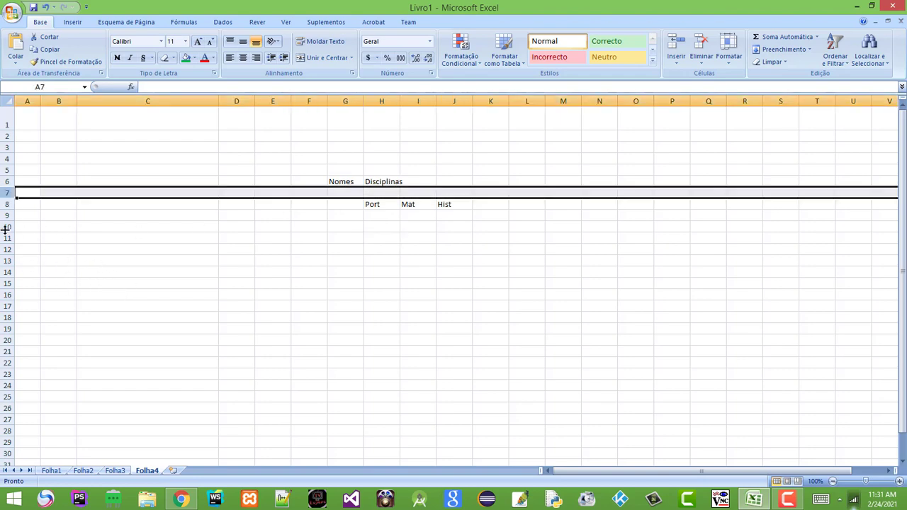
pyautogui.rightClick(5, 192)
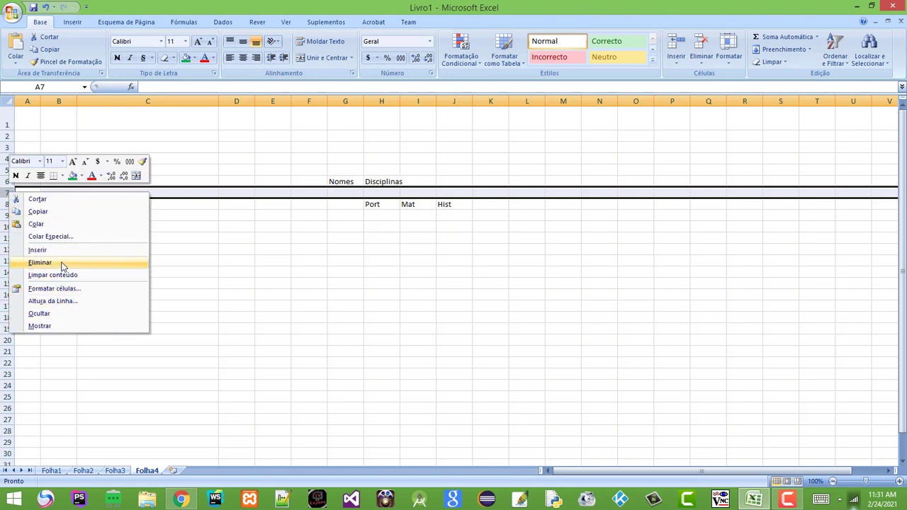
pyautogui.click(39, 263)
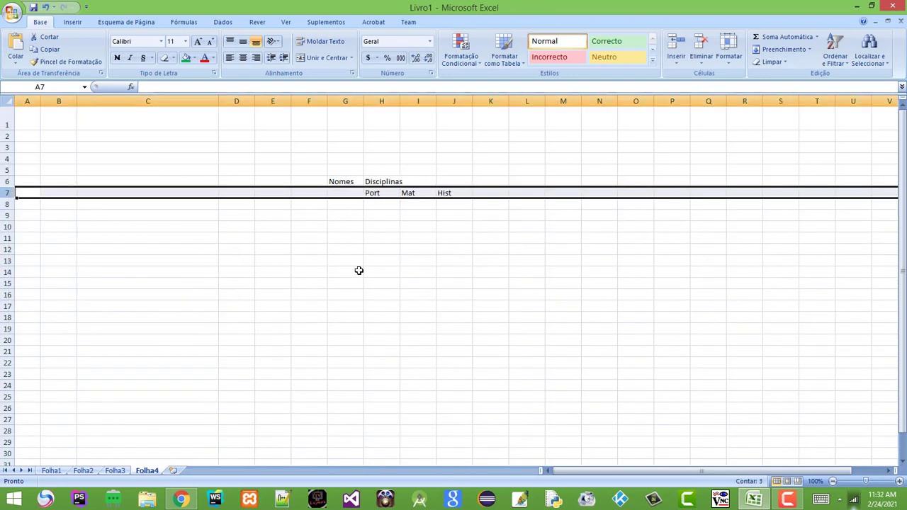
pyautogui.click(415, 227)
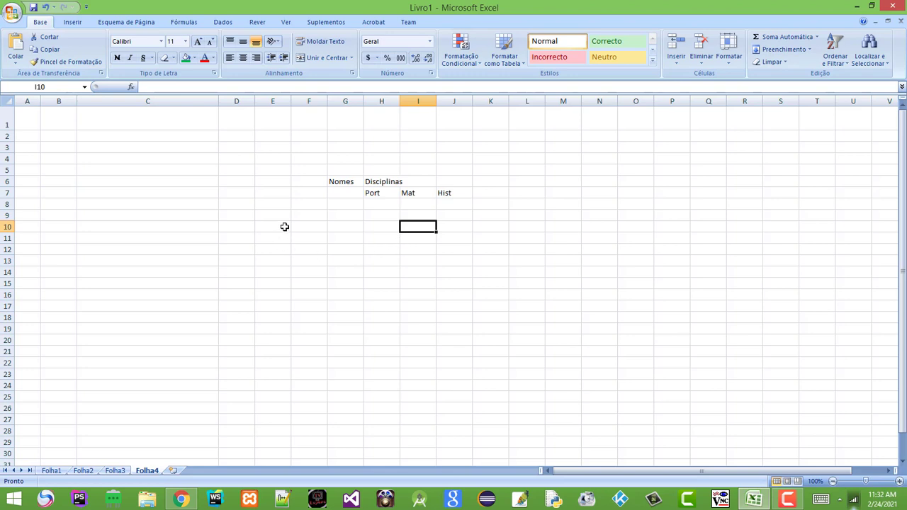
# Select H6:J6 and bring up the Unir e Centrar merge options
pyautogui.click(377, 182)
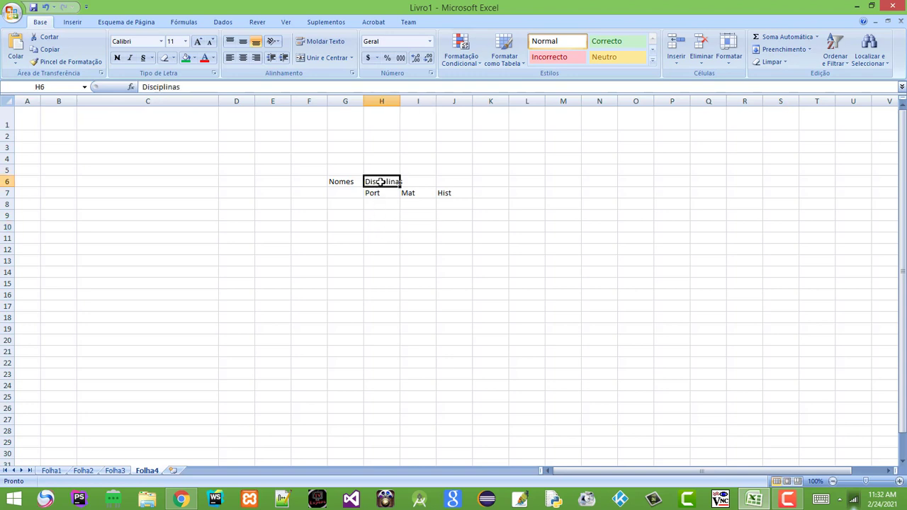
pyautogui.moveTo(381, 183); pyautogui.dragTo(445, 176)
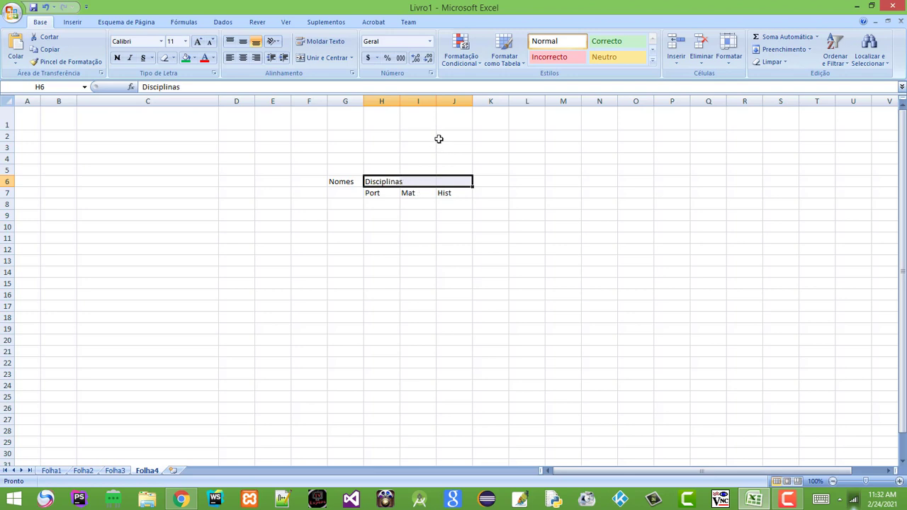
pyautogui.click(352, 58)
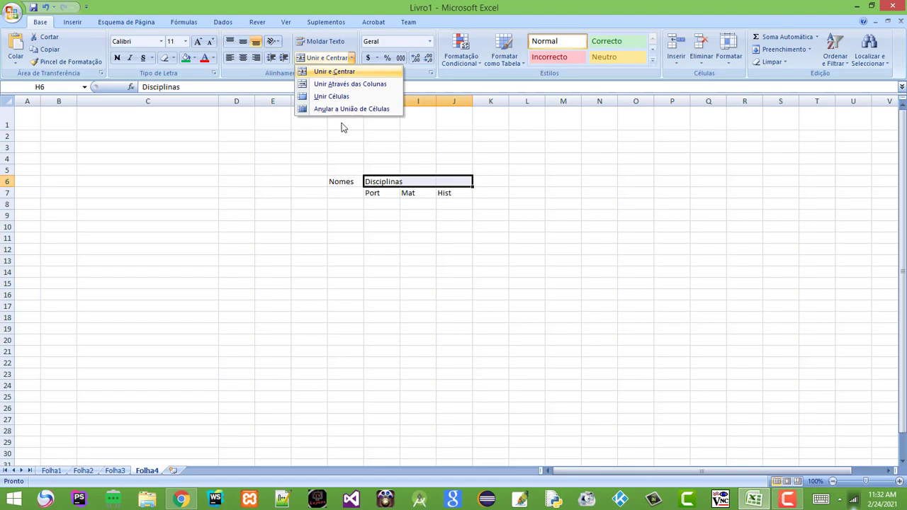
# Zoom in on the sheet, then merge and unmerge H6:J6 as a trial
pyautogui.click(900, 482)
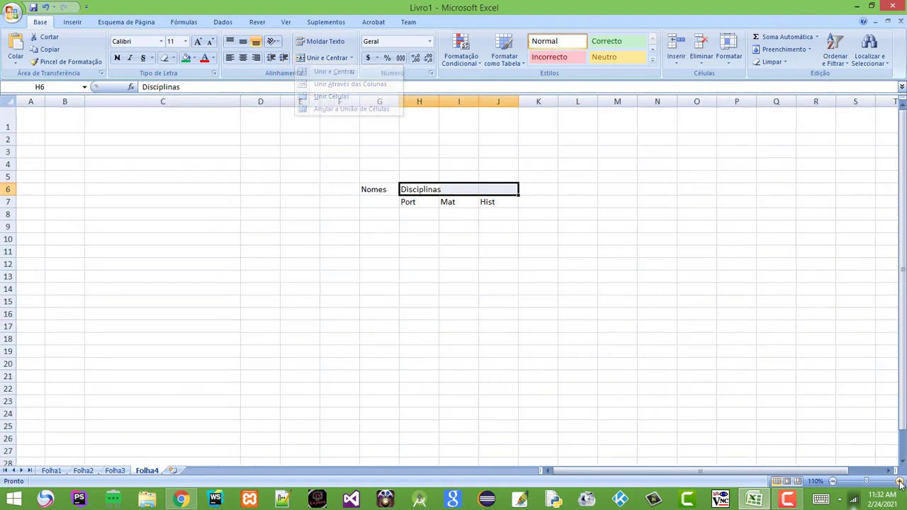
pyautogui.click(900, 482)
pyautogui.click(899, 482)
pyautogui.click(900, 482)
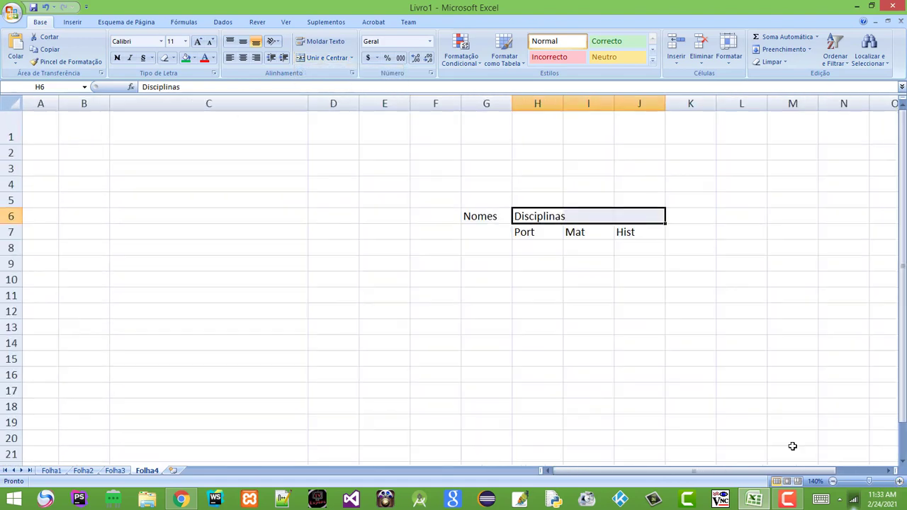
pyautogui.click(351, 58)
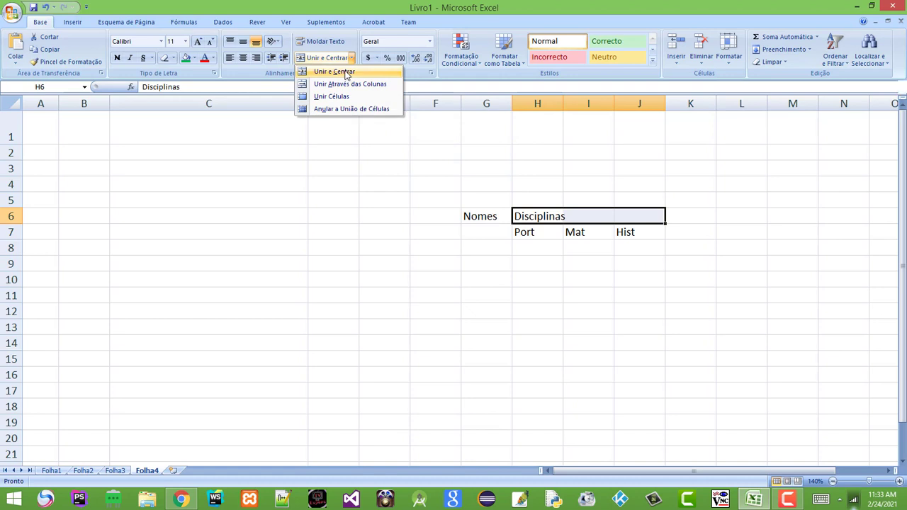
pyautogui.click(348, 75)
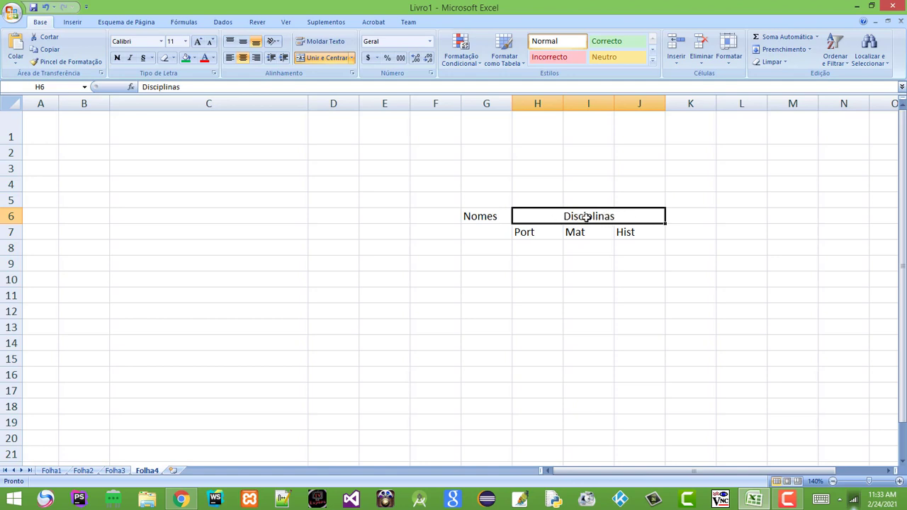
pyautogui.click(351, 58)
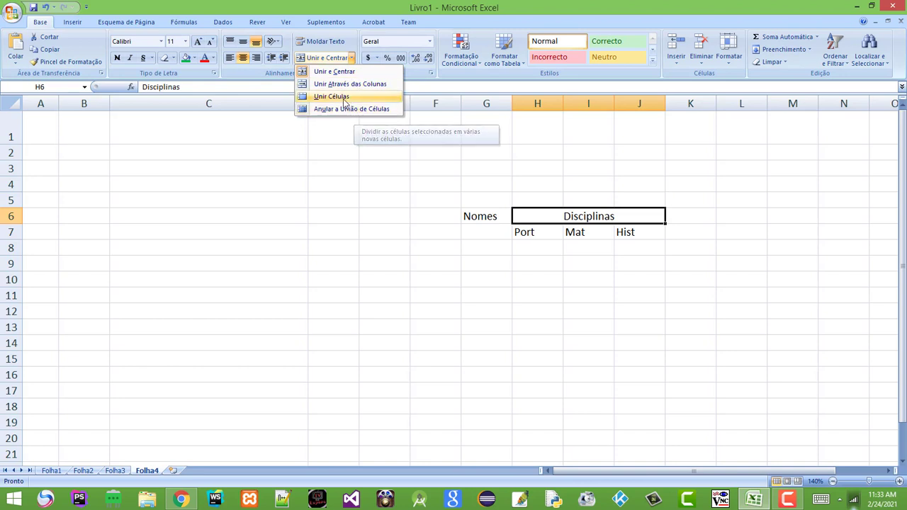
pyautogui.click(367, 112)
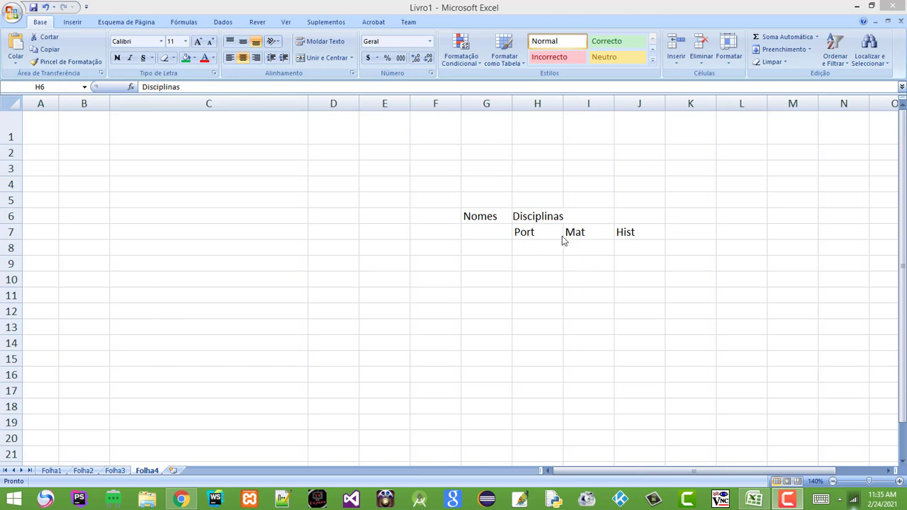
pyautogui.click(562, 237)
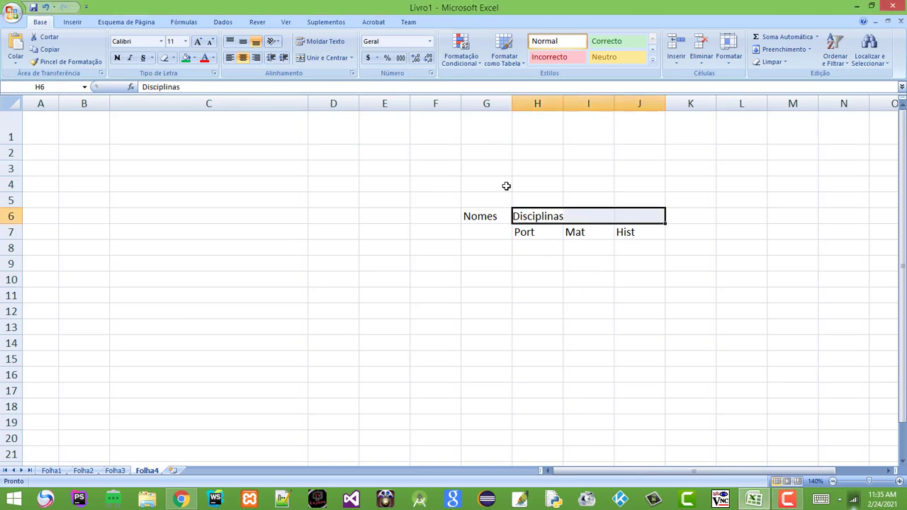
# Merge H6:J6 with Unir Células so Disciplinas spans Port, Mat and Hist
pyautogui.click(351, 57)
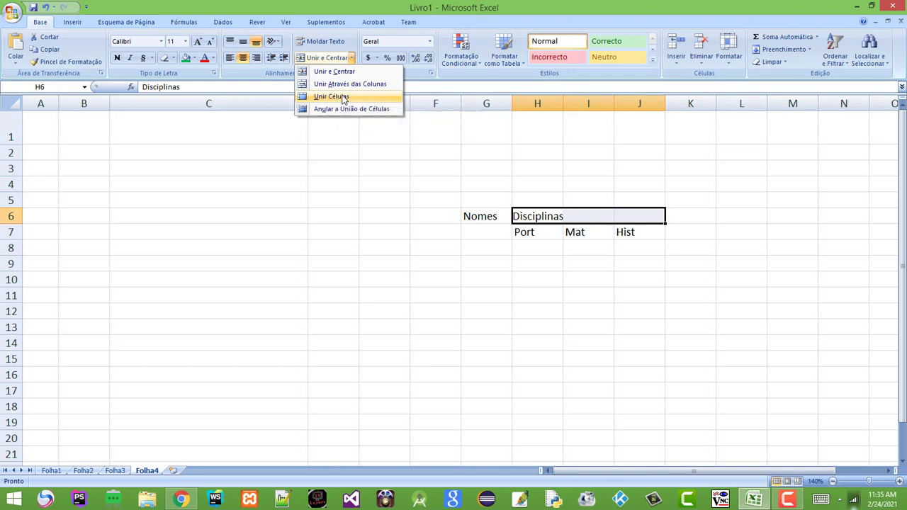
pyautogui.click(336, 96)
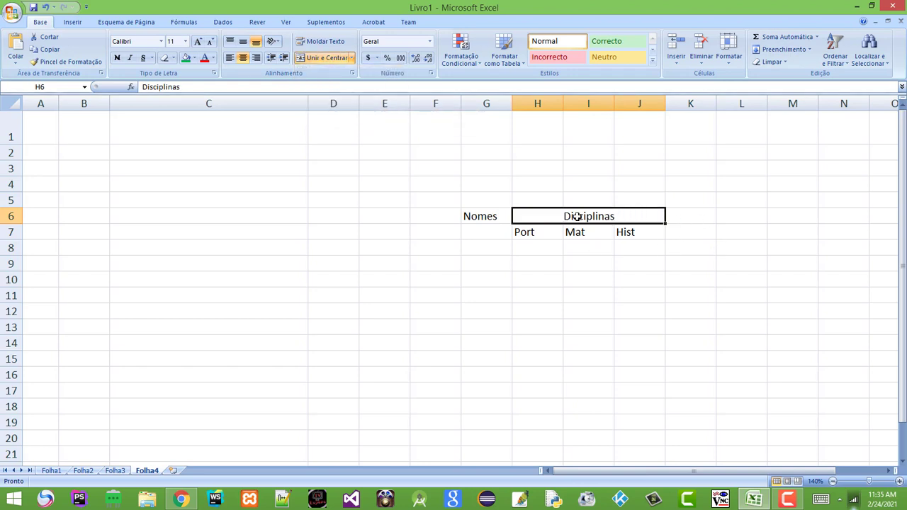
pyautogui.click(352, 59)
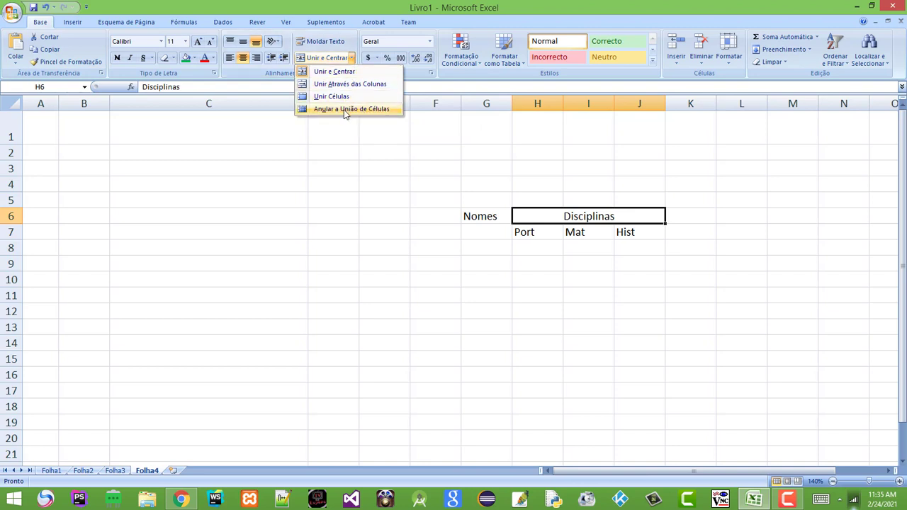
pyautogui.click(346, 111)
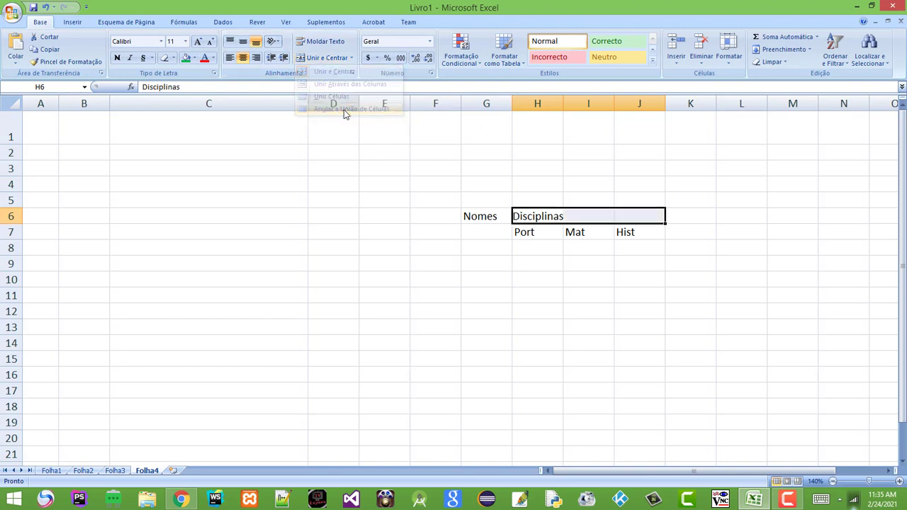
pyautogui.click(351, 58)
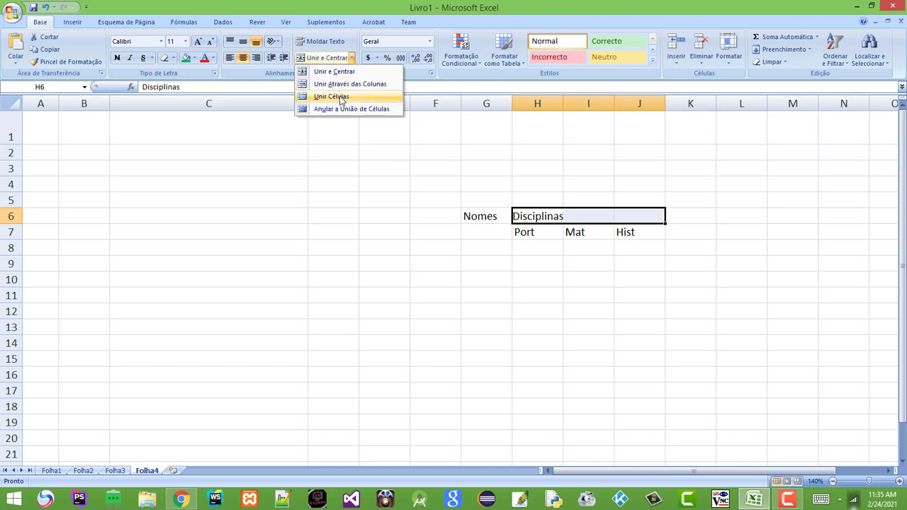
pyautogui.click(331, 97)
pyautogui.click(626, 258)
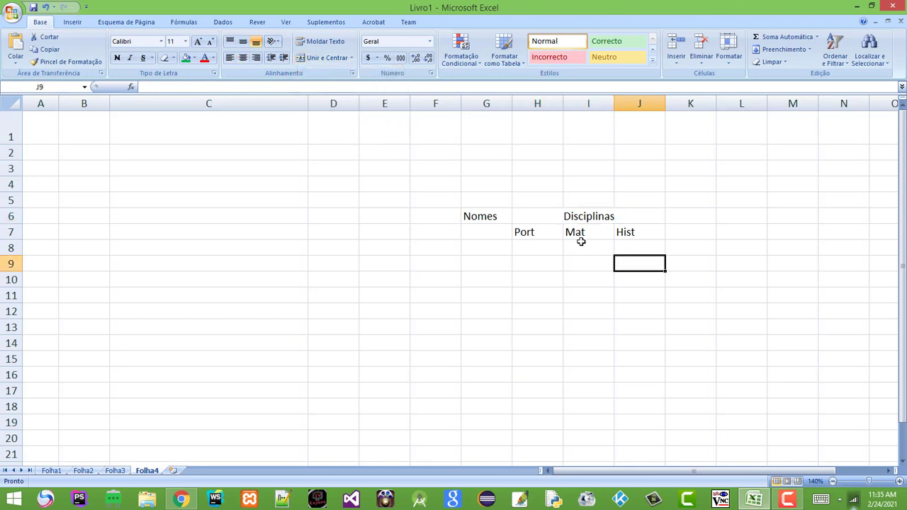
pyautogui.click(542, 220)
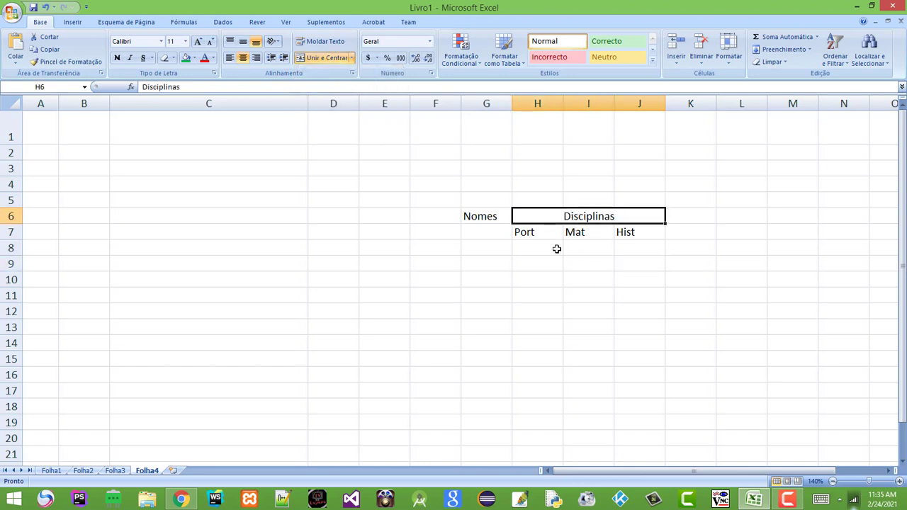
pyautogui.click(674, 274)
pyautogui.click(730, 253)
pyautogui.click(731, 312)
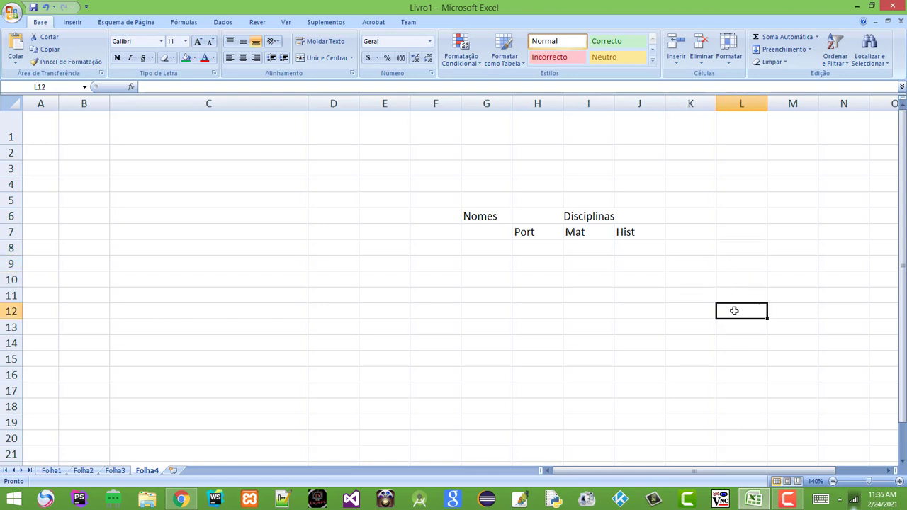
pyautogui.moveTo(732, 233); pyautogui.dragTo(827, 349)
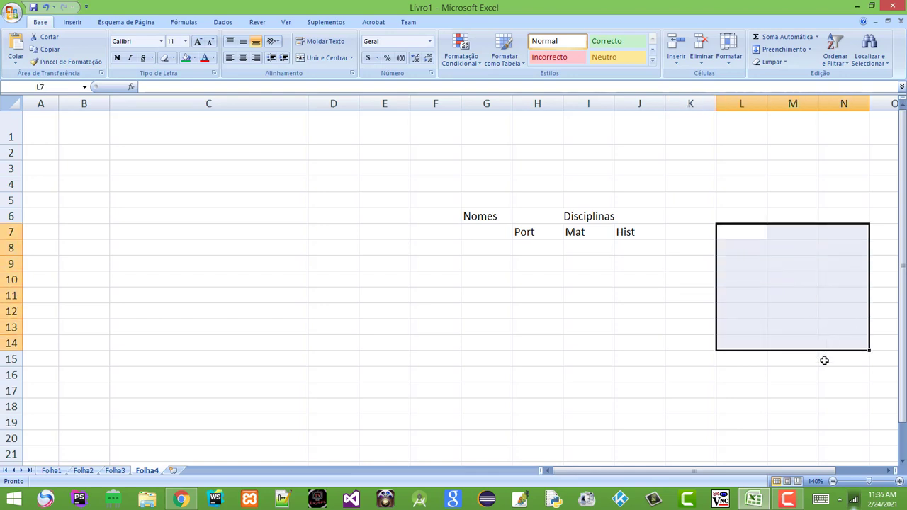
pyautogui.click(351, 59)
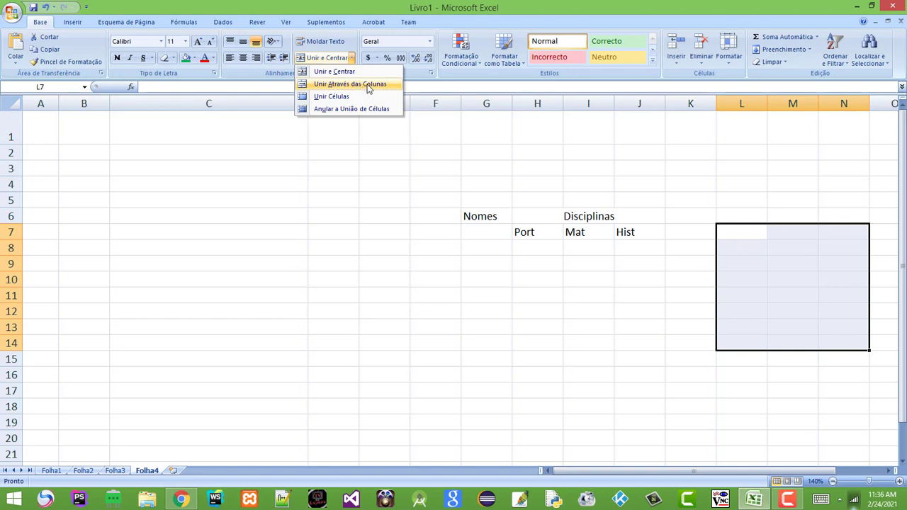
pyautogui.click(368, 84)
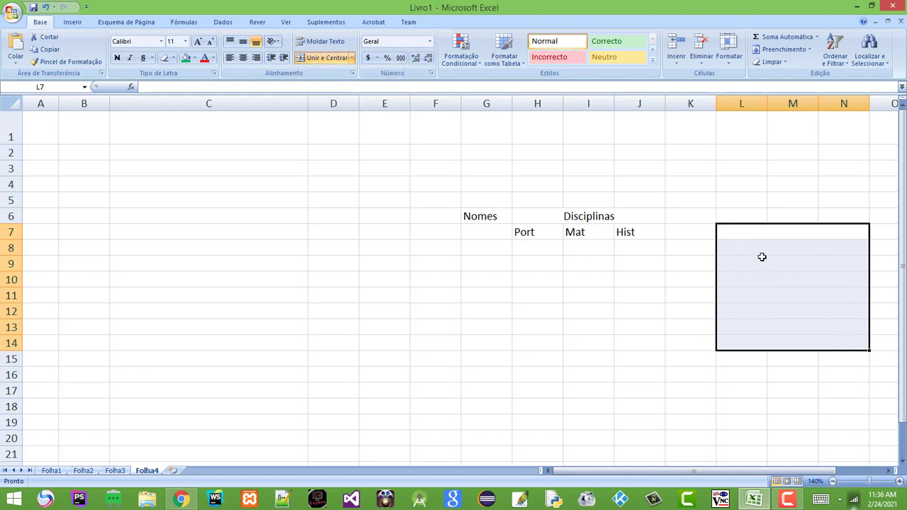
pyautogui.click(763, 258)
pyautogui.click(728, 234)
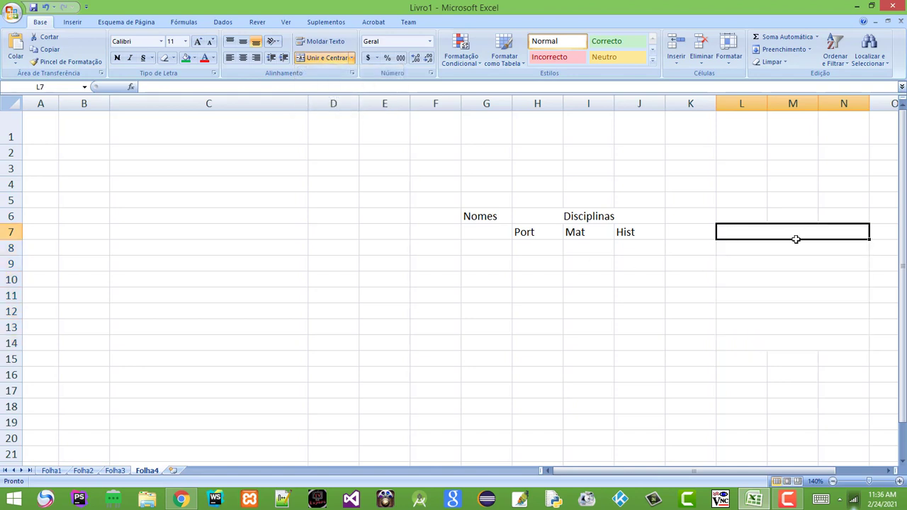
pyautogui.click(723, 249)
pyautogui.click(755, 264)
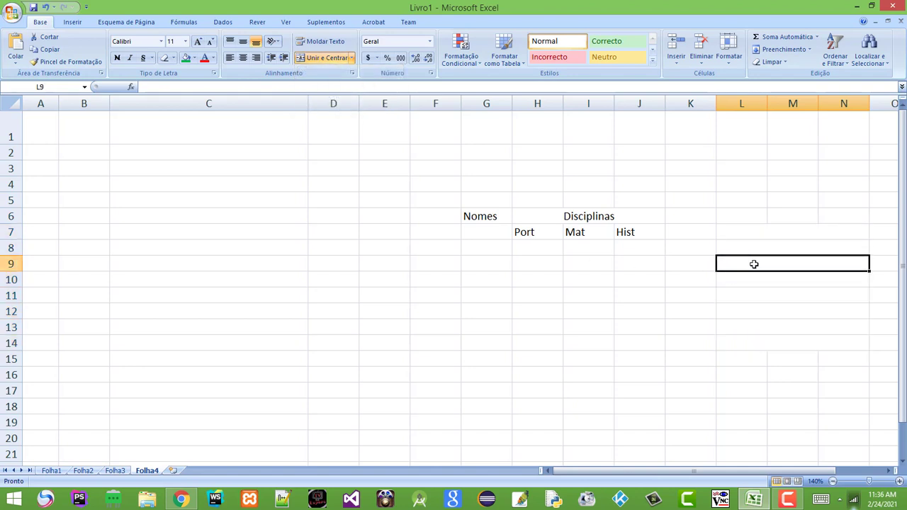
pyautogui.click(735, 280)
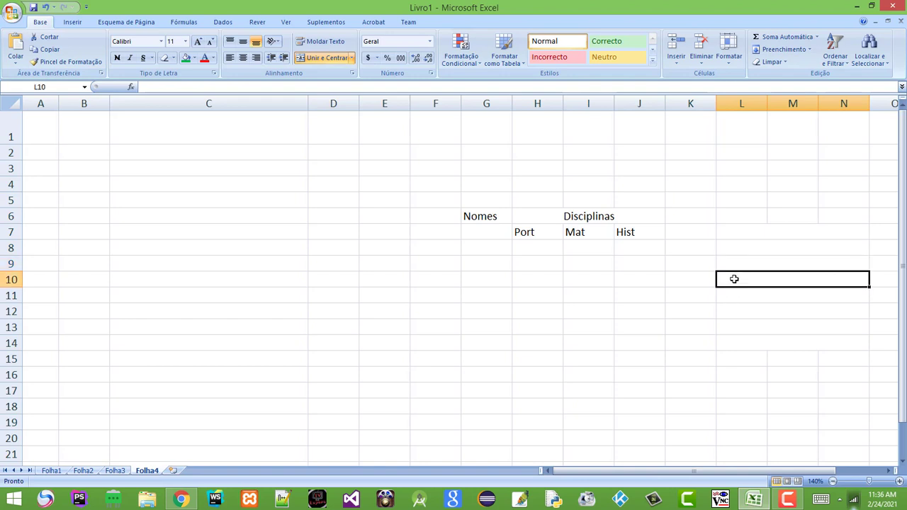
pyautogui.click(733, 234)
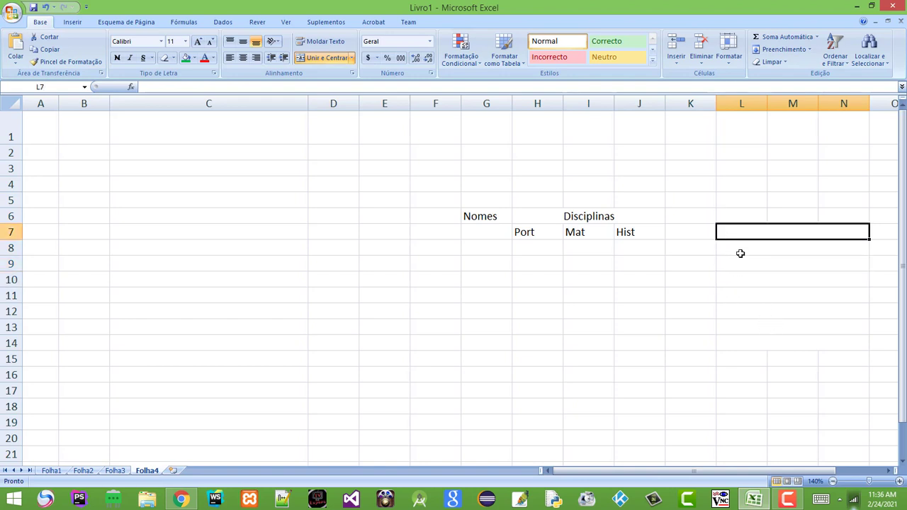
pyautogui.click(743, 252)
pyautogui.click(741, 264)
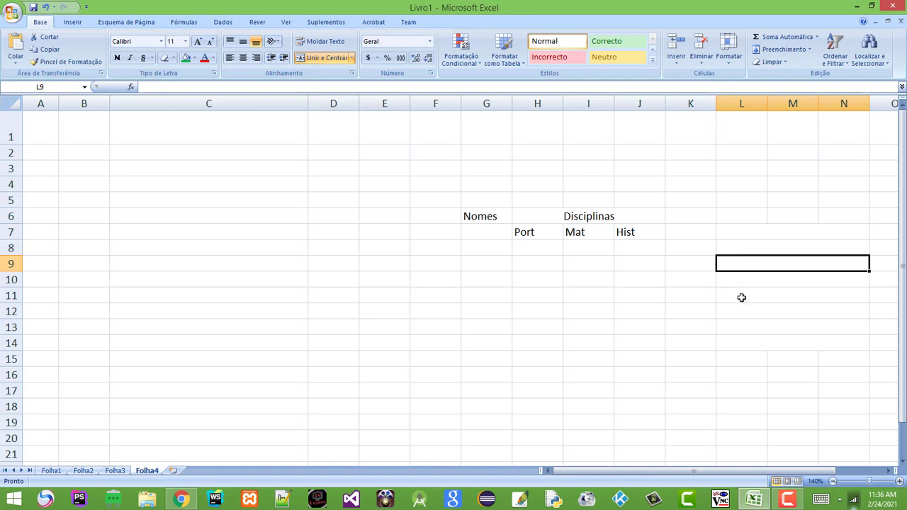
pyautogui.click(741, 298)
pyautogui.click(743, 312)
pyautogui.click(744, 330)
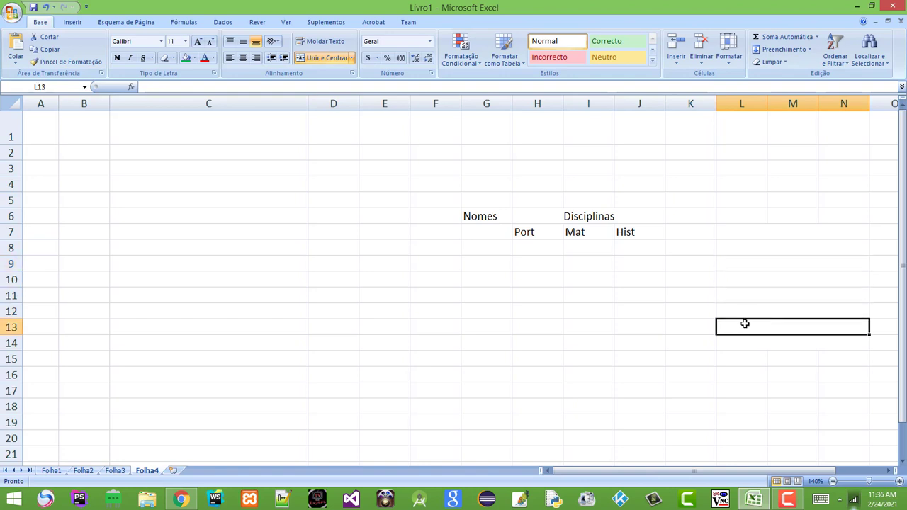
pyautogui.click(742, 261)
pyautogui.click(742, 233)
pyautogui.click(352, 57)
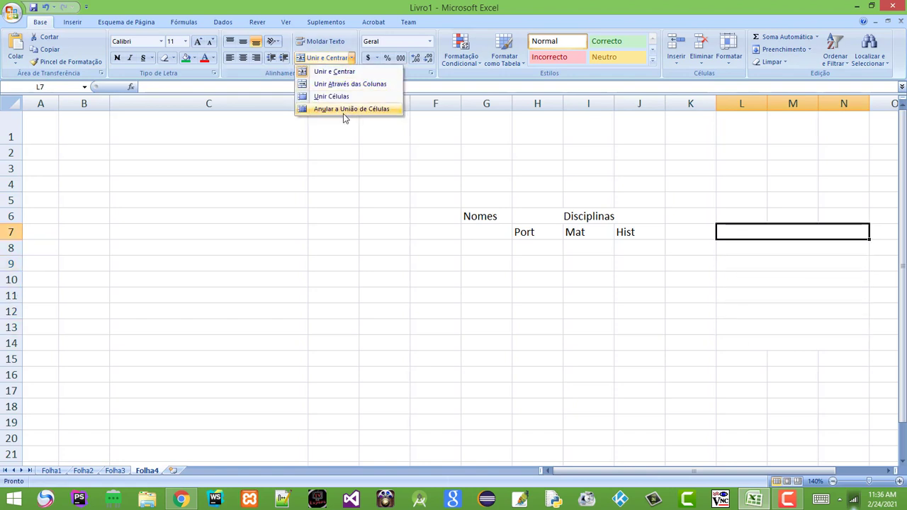
pyautogui.click(776, 281)
pyautogui.click(745, 277)
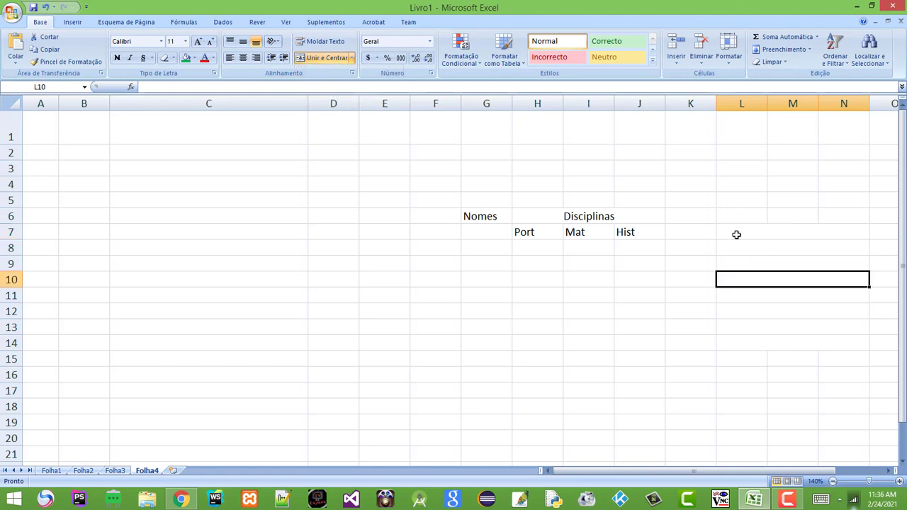
pyautogui.moveTo(737, 234); pyautogui.dragTo(807, 336)
pyautogui.click(351, 57)
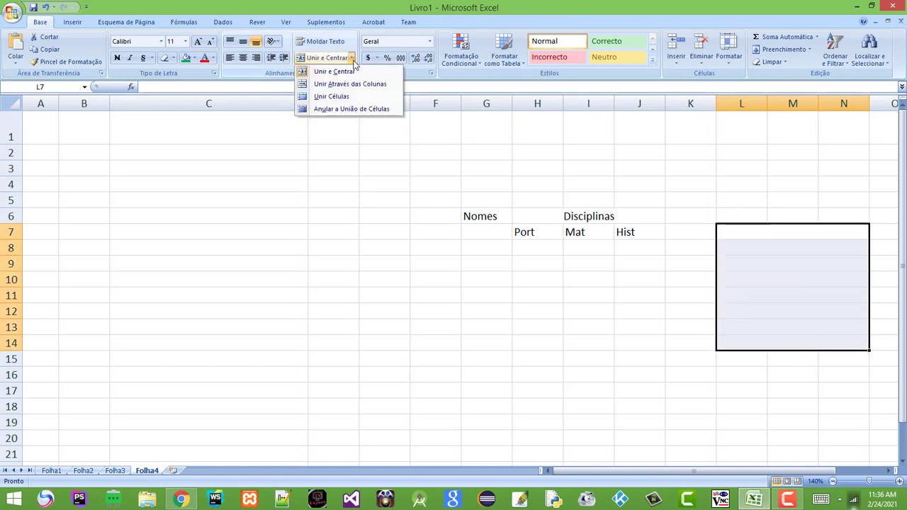
pyautogui.click(351, 110)
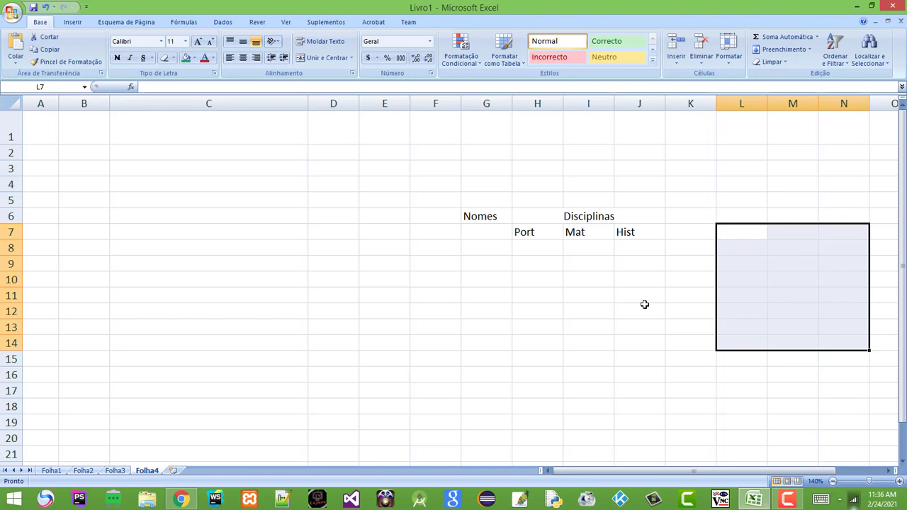
pyautogui.click(647, 312)
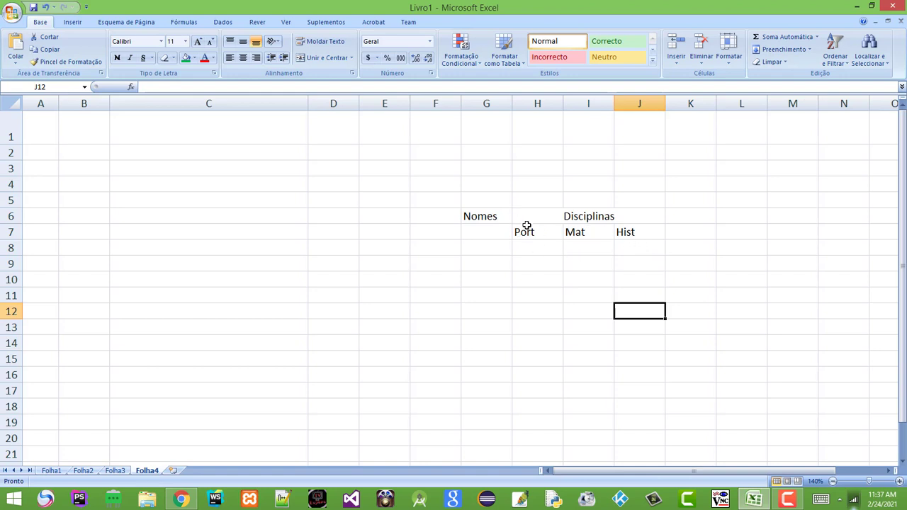
# Add a bottom border under the header block G6:J7
pyautogui.moveTo(482, 214); pyautogui.dragTo(567, 227)
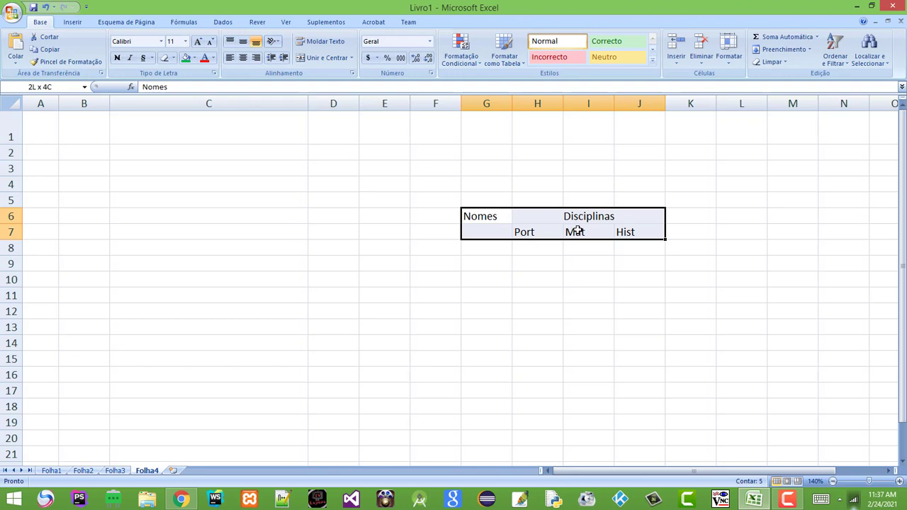
pyautogui.moveTo(578, 231); pyautogui.dragTo(577, 230)
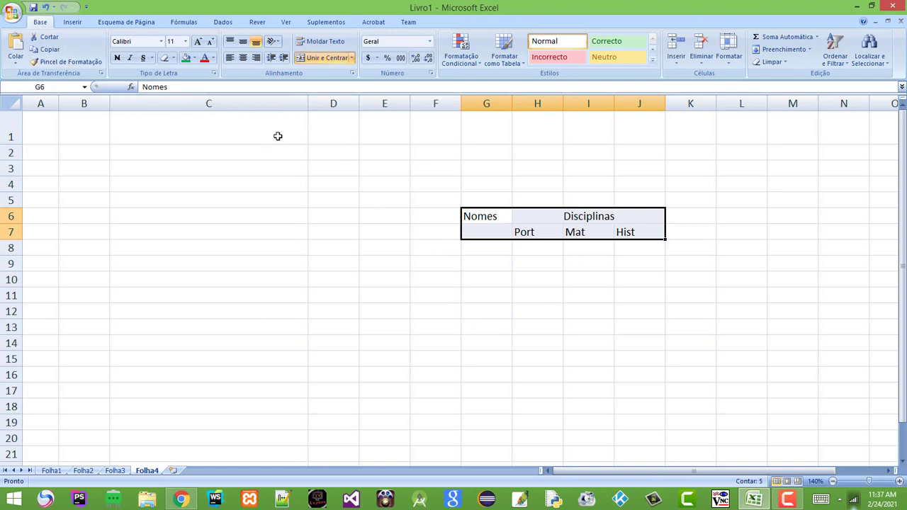
pyautogui.click(172, 59)
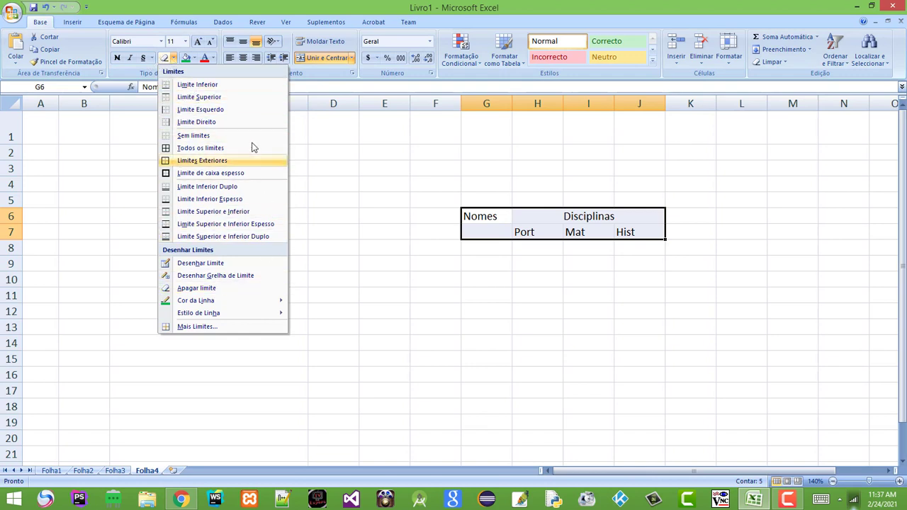
pyautogui.click(219, 86)
pyautogui.click(532, 282)
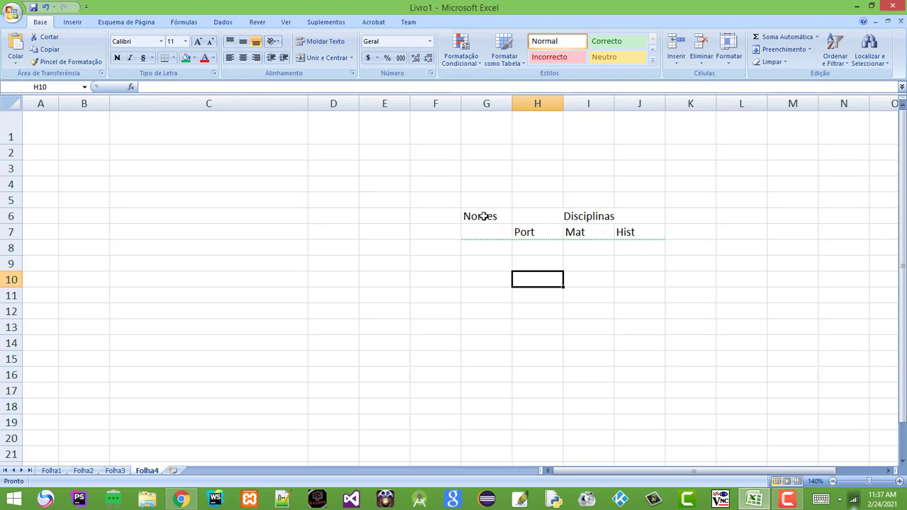
# Try a dashed line style and border grid, then keep only the bottom border under row 7
pyautogui.moveTo(482, 216); pyautogui.dragTo(603, 234)
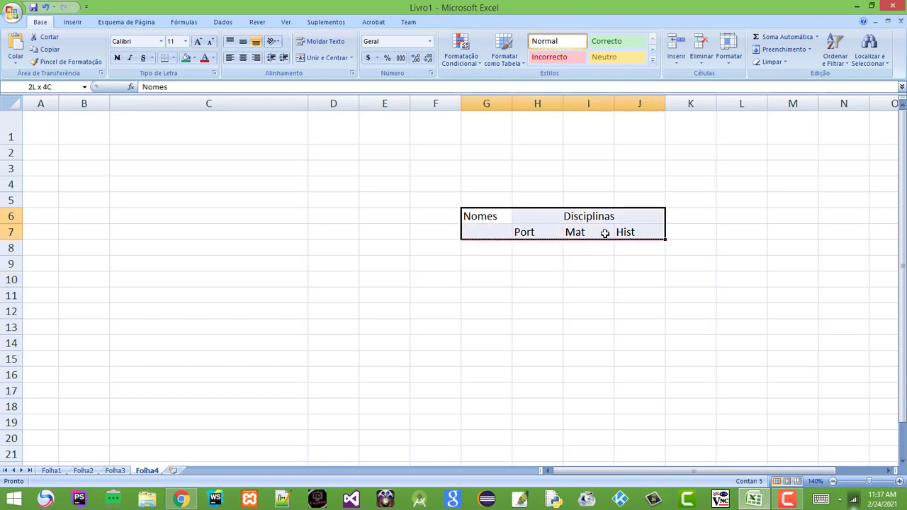
pyautogui.click(173, 59)
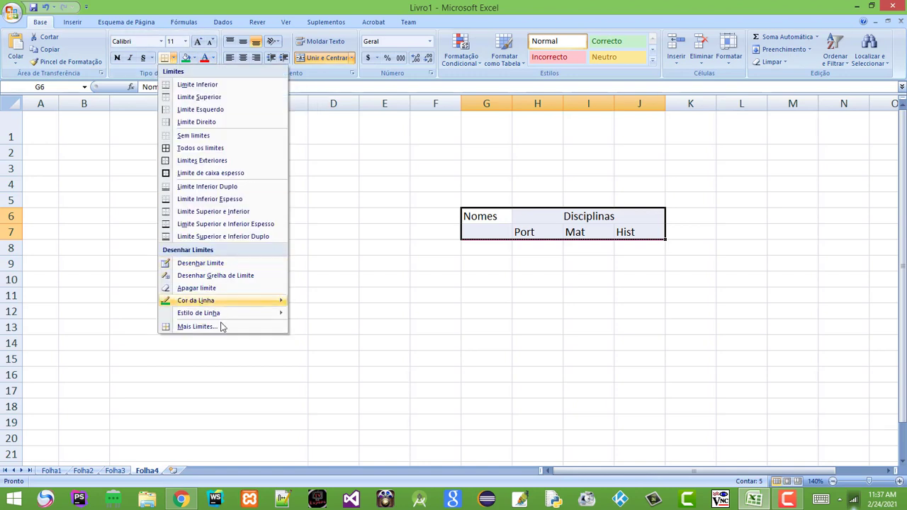
pyautogui.moveTo(239, 314)
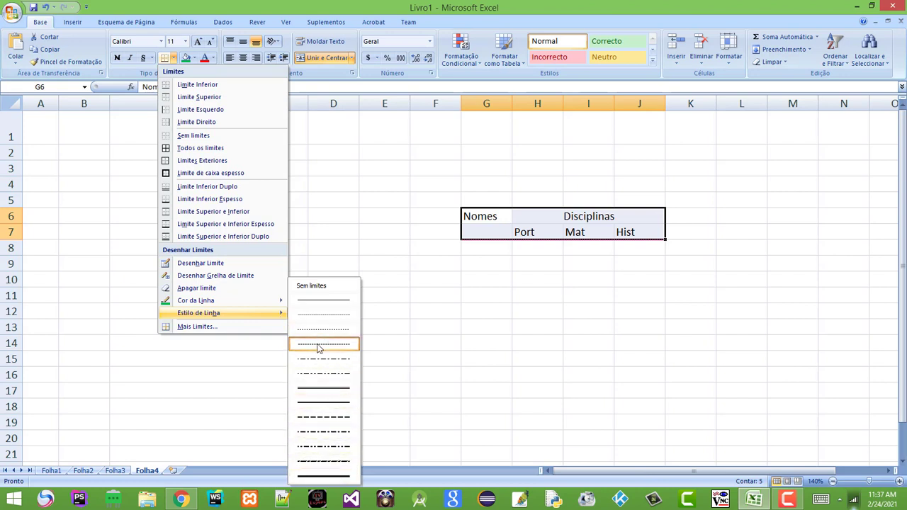
pyautogui.click(332, 404)
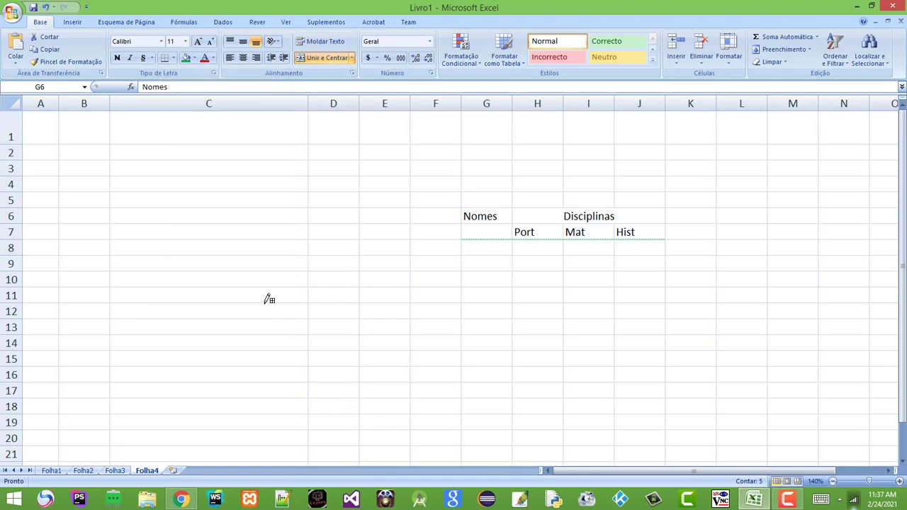
pyautogui.click(173, 58)
pyautogui.click(485, 214)
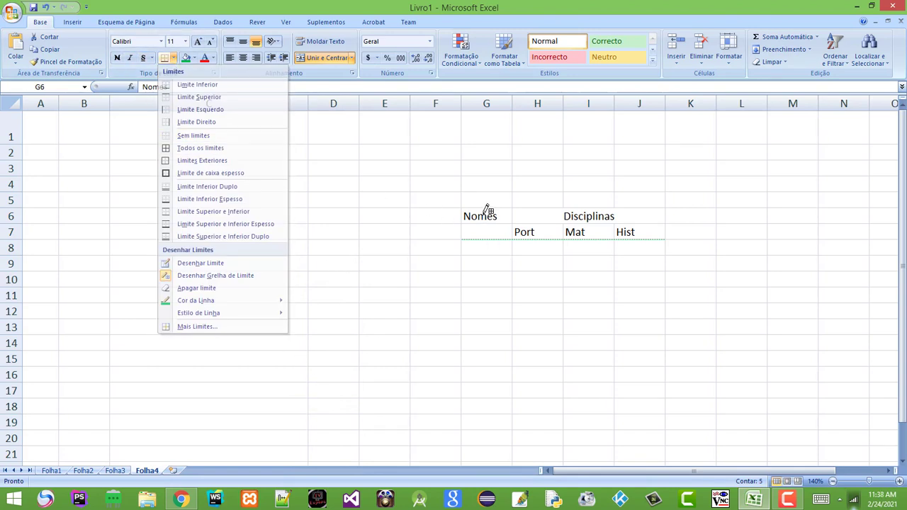
pyautogui.click(173, 58)
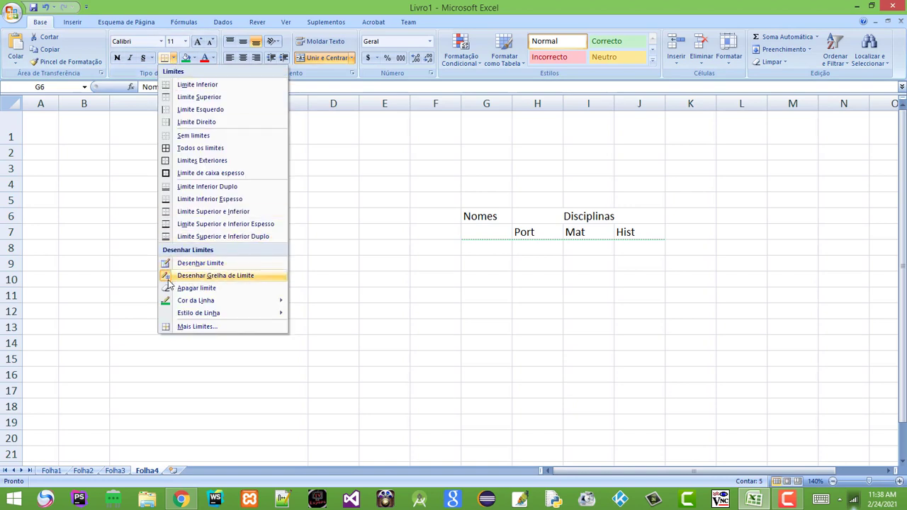
pyautogui.click(168, 282)
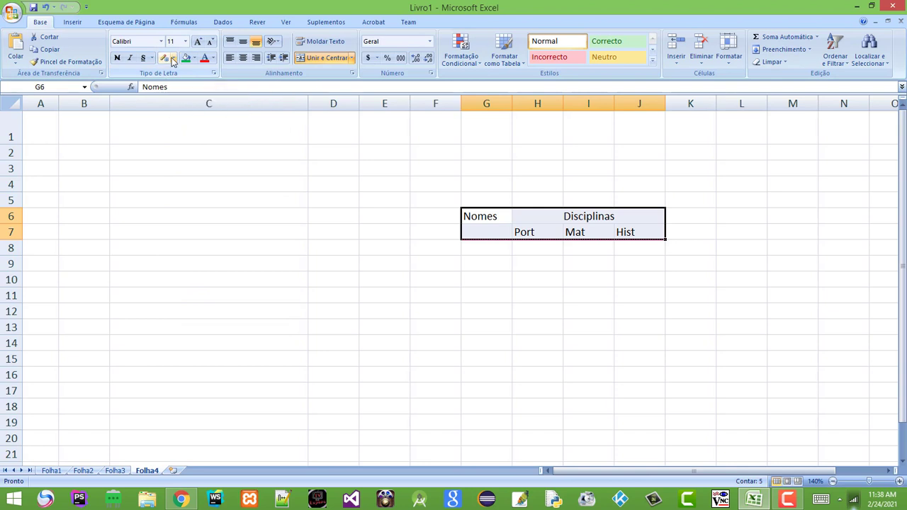
pyautogui.click(174, 58)
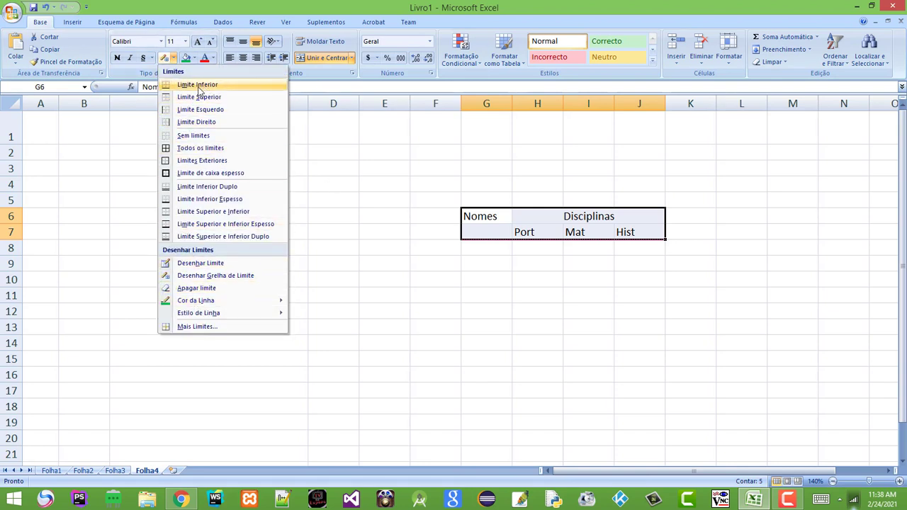
pyautogui.click(199, 86)
pyautogui.click(549, 294)
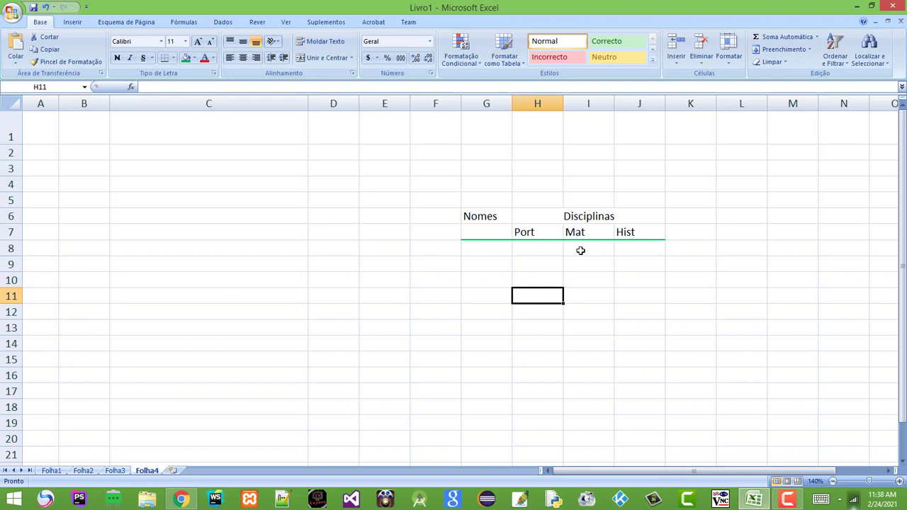
pyautogui.moveTo(490, 217); pyautogui.dragTo(627, 230)
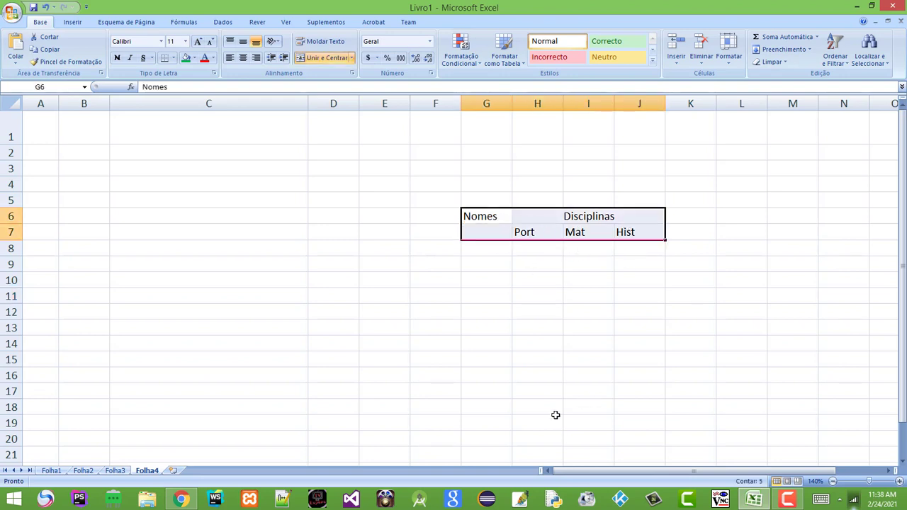
# Apply all borders to G6:J7 and set the border line colour to black
pyautogui.click(173, 59)
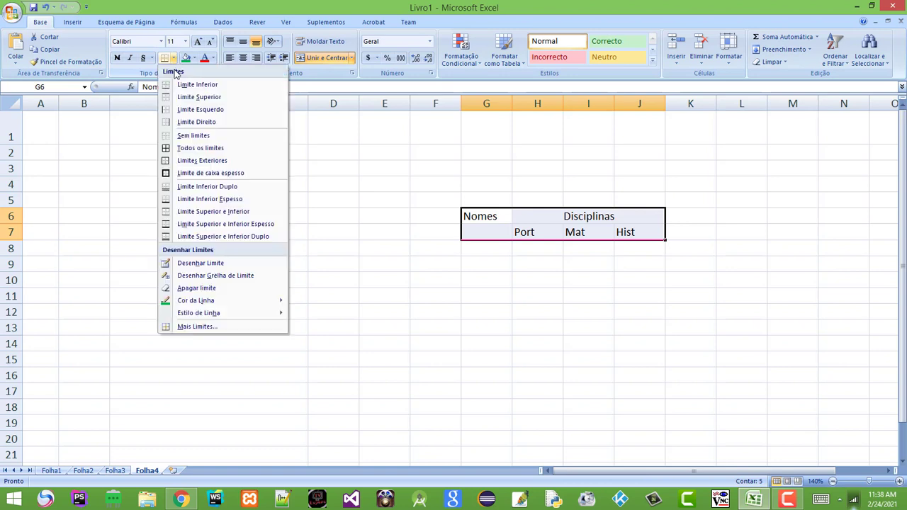
pyautogui.click(211, 152)
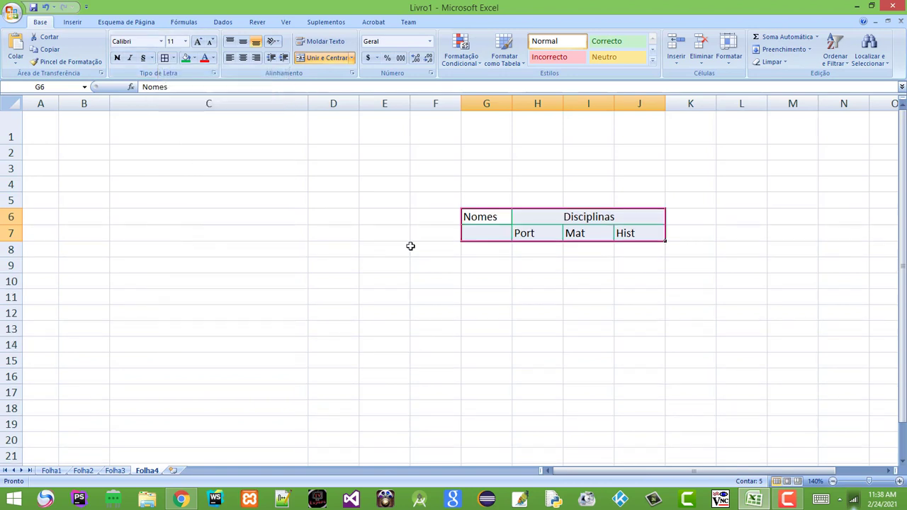
pyautogui.click(593, 309)
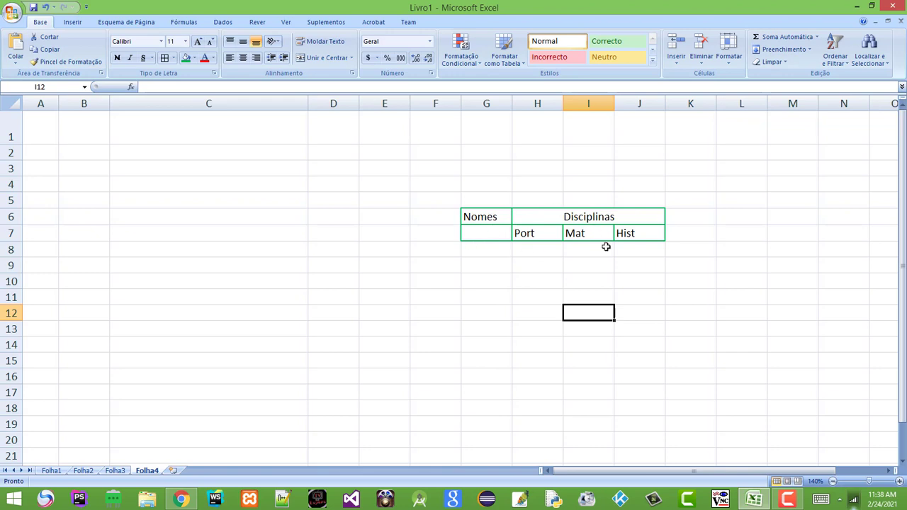
pyautogui.moveTo(496, 217); pyautogui.dragTo(563, 232)
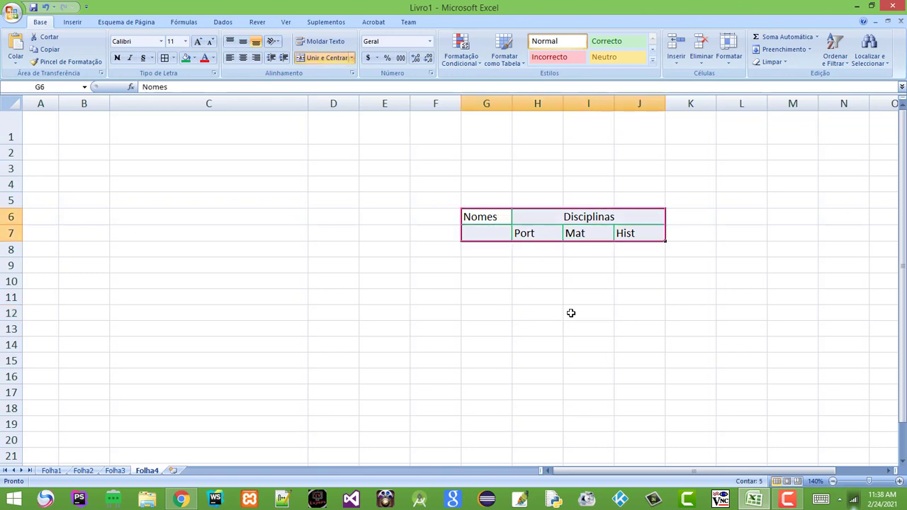
pyautogui.click(173, 58)
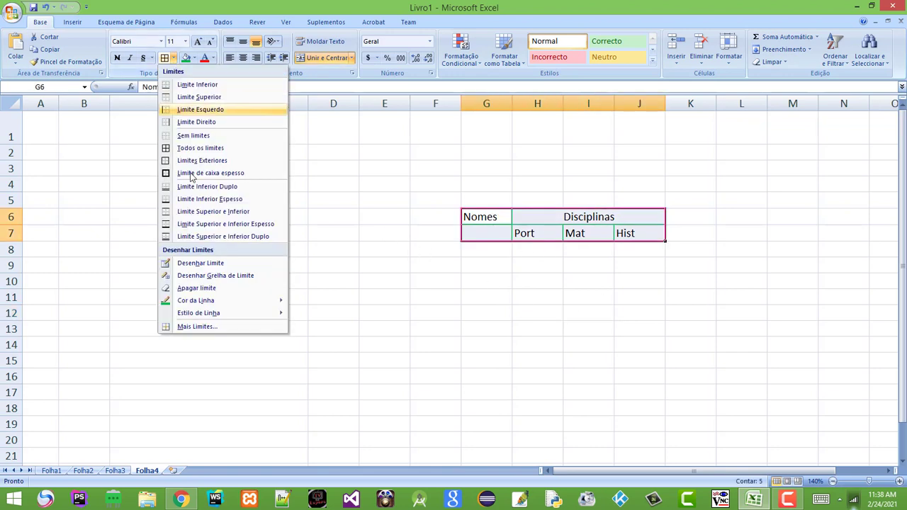
pyautogui.moveTo(236, 304)
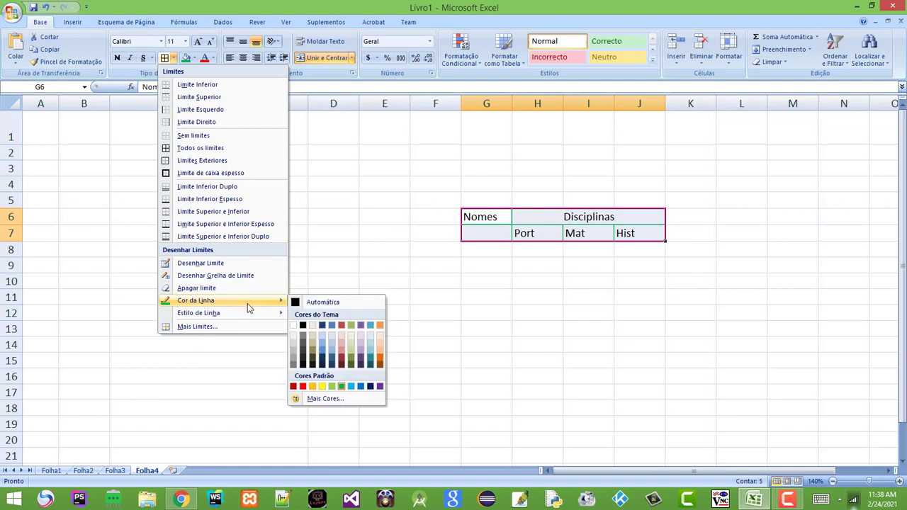
pyautogui.click(302, 327)
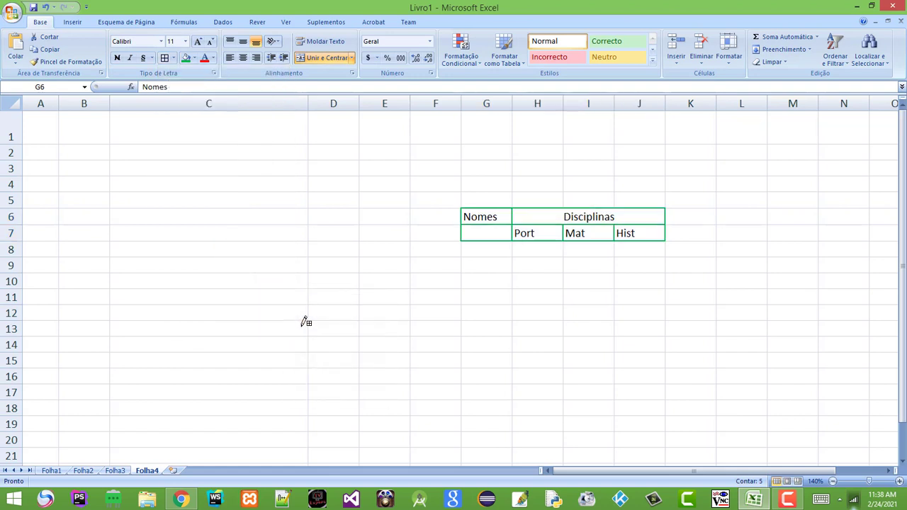
# Choose a thicker solid line style and reapply all borders to G6:J7
pyautogui.click(173, 58)
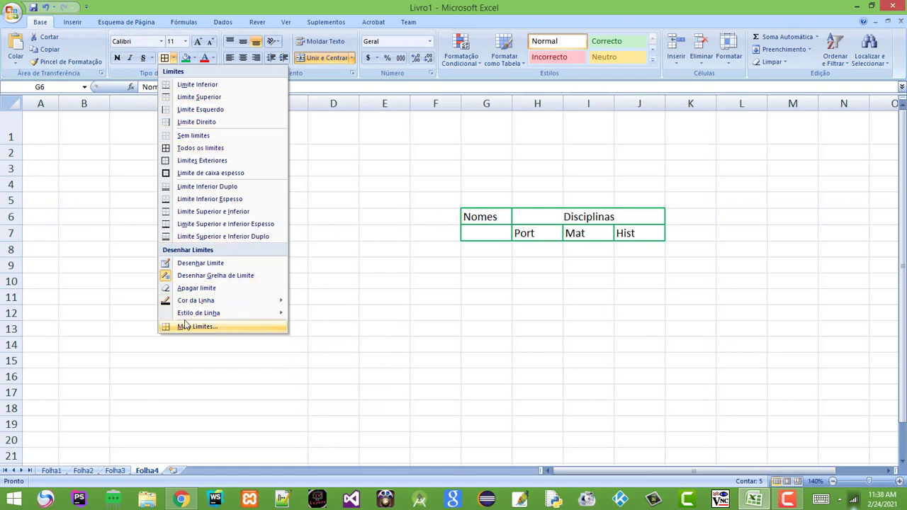
pyautogui.moveTo(241, 314)
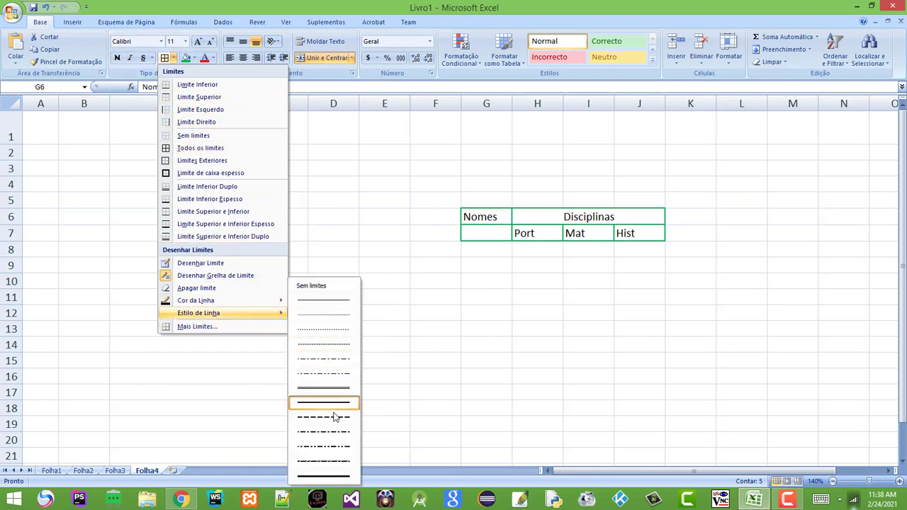
pyautogui.click(333, 476)
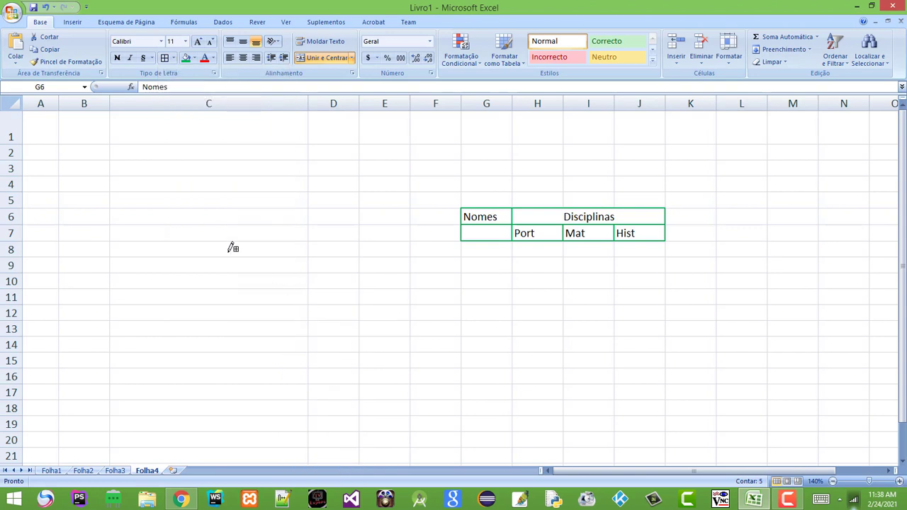
pyautogui.click(173, 58)
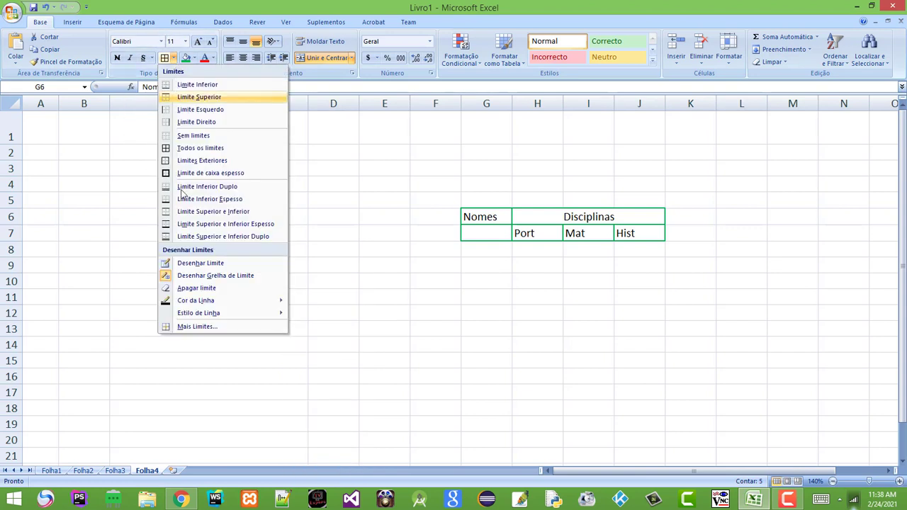
pyautogui.click(170, 276)
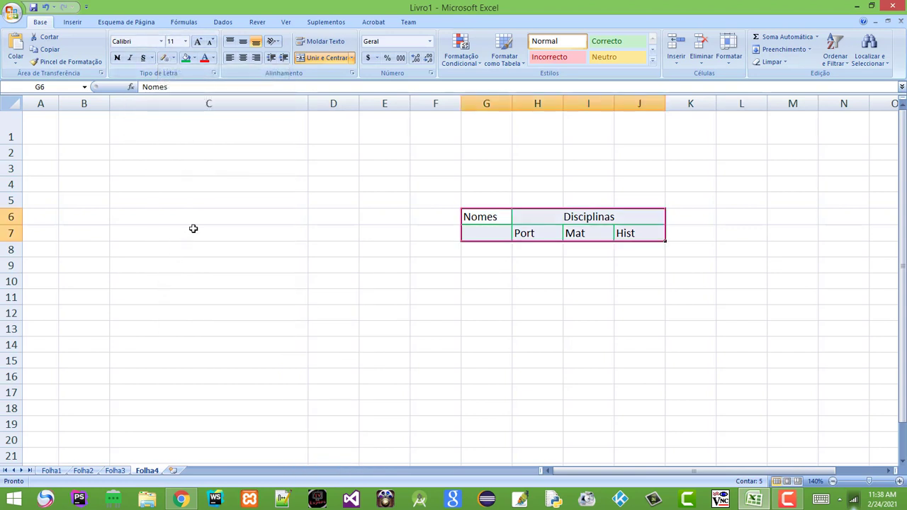
pyautogui.click(174, 59)
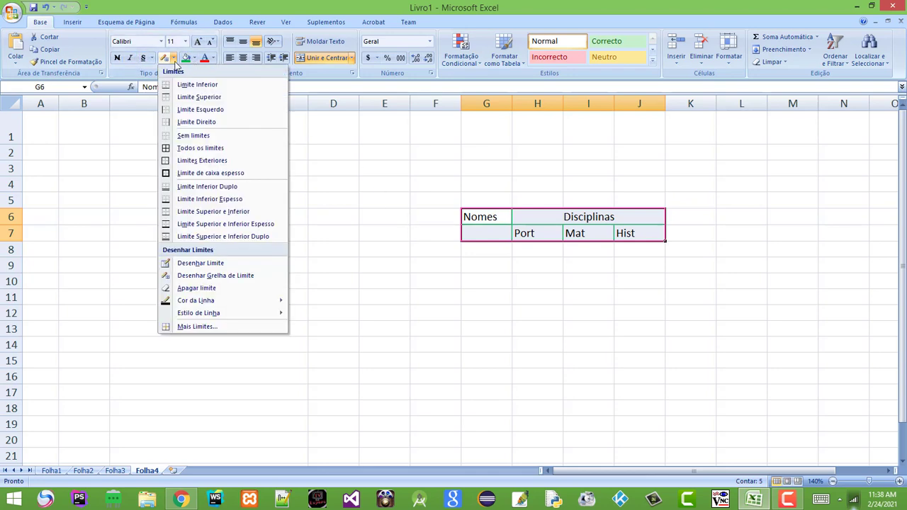
pyautogui.click(189, 148)
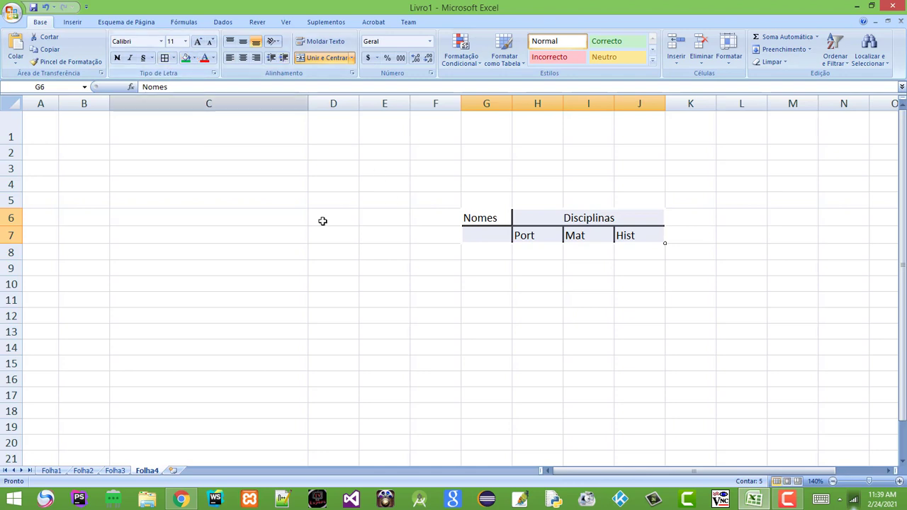
pyautogui.click(560, 320)
# Inspect the bordered table by selecting its cells, ending with G6:J7 selected
pyautogui.click(494, 299)
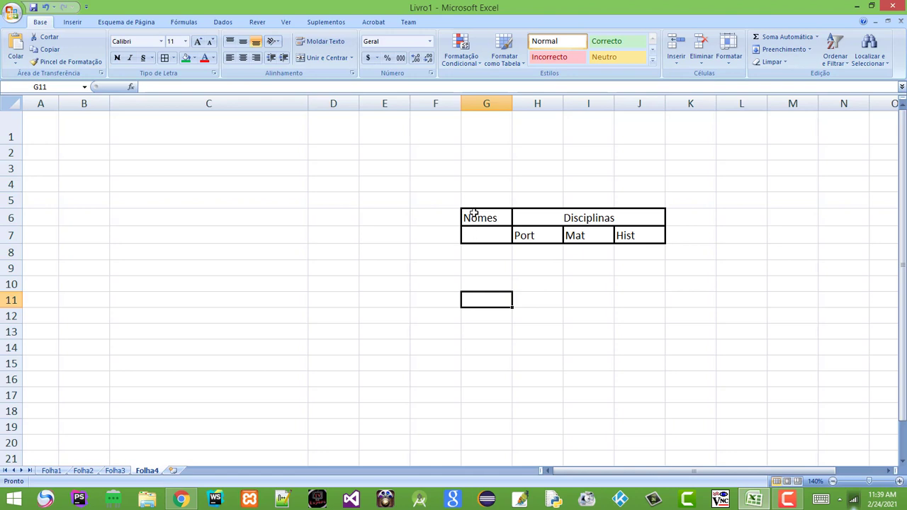
pyautogui.click(474, 214)
pyautogui.click(548, 218)
pyautogui.moveTo(549, 218); pyautogui.dragTo(521, 253)
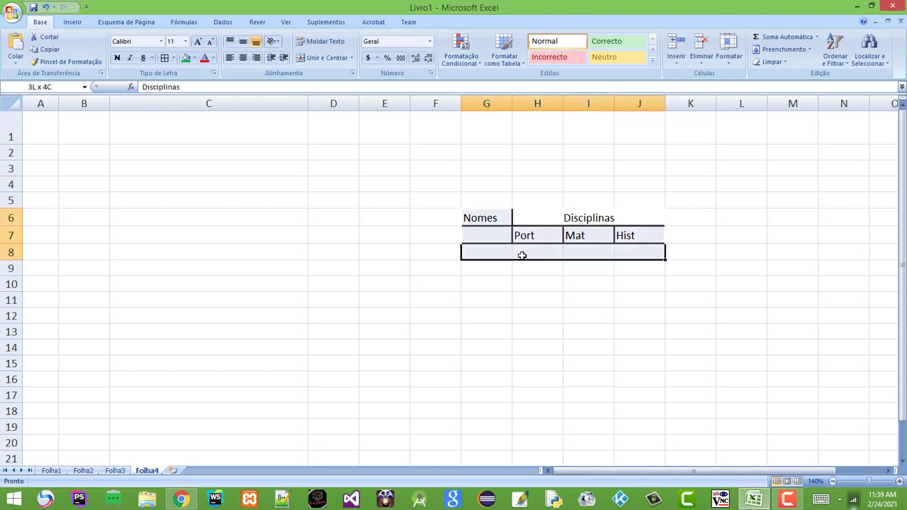
pyautogui.click(589, 302)
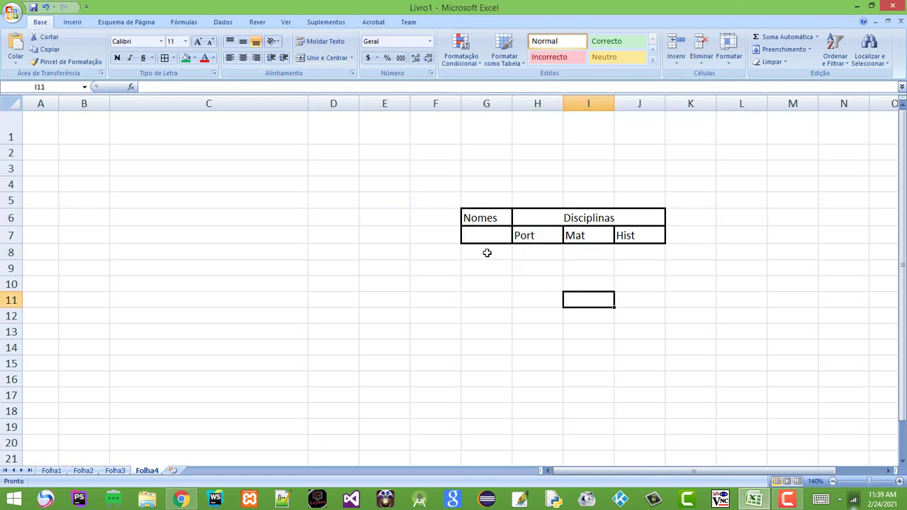
pyautogui.moveTo(489, 221); pyautogui.dragTo(587, 233)
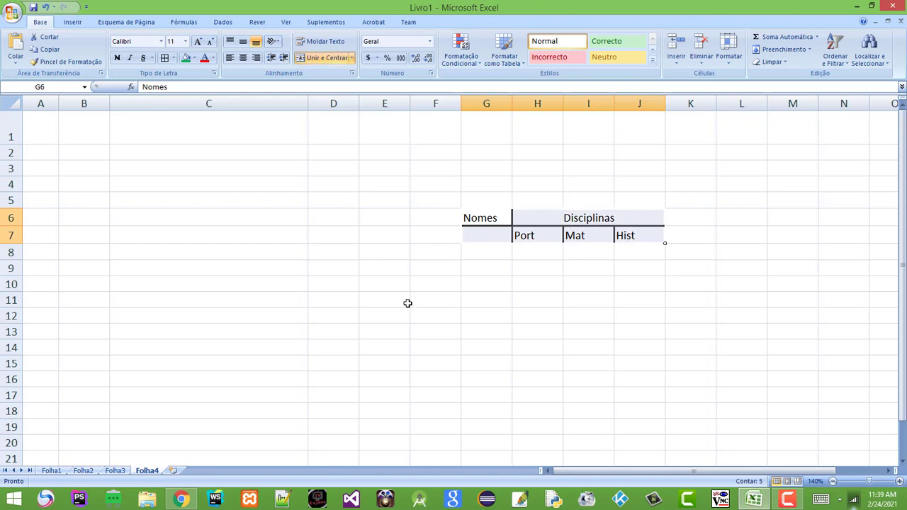
# Remove all borders from G6:J7 with Sem limites, then select G6:J15
pyautogui.click(173, 58)
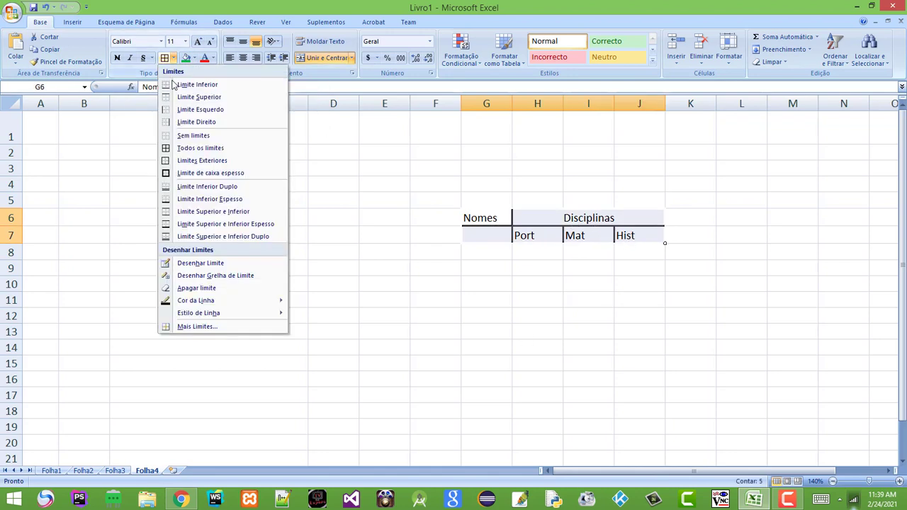
pyautogui.click(205, 139)
pyautogui.click(591, 253)
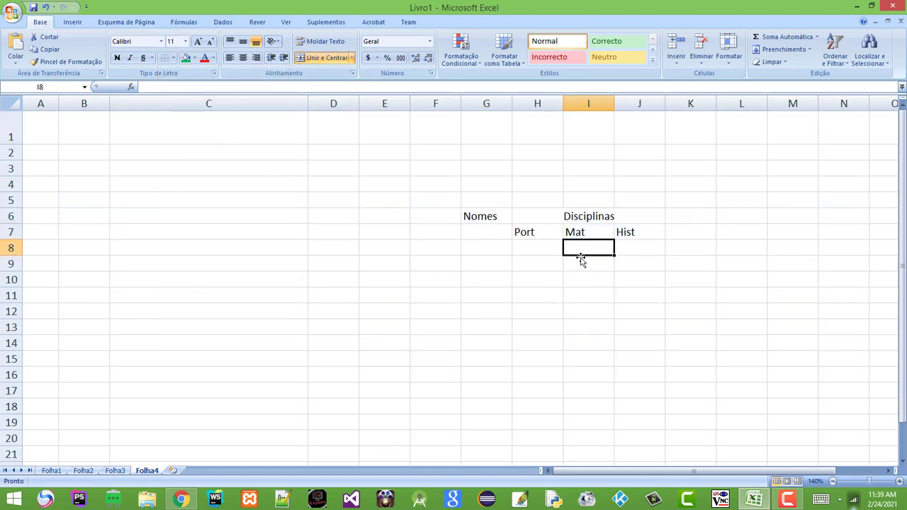
pyautogui.click(570, 362)
pyautogui.moveTo(484, 221); pyautogui.dragTo(622, 365)
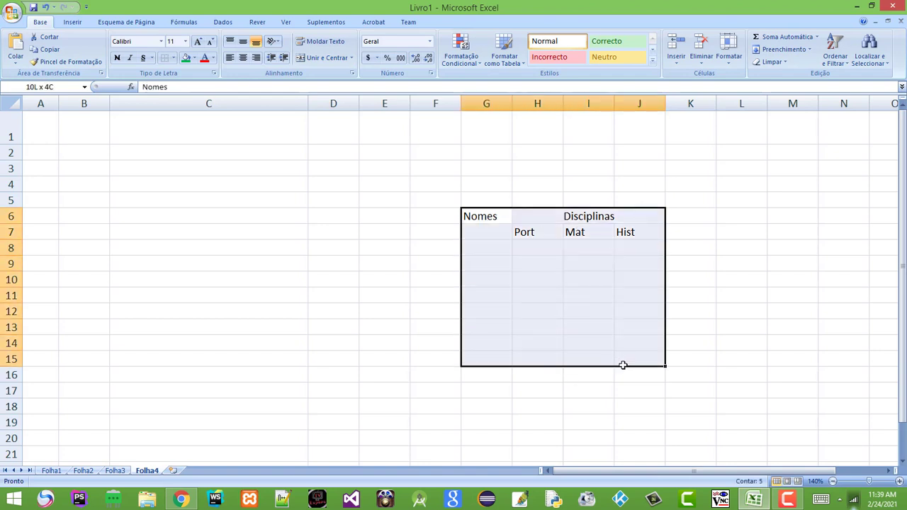
pyautogui.click(173, 58)
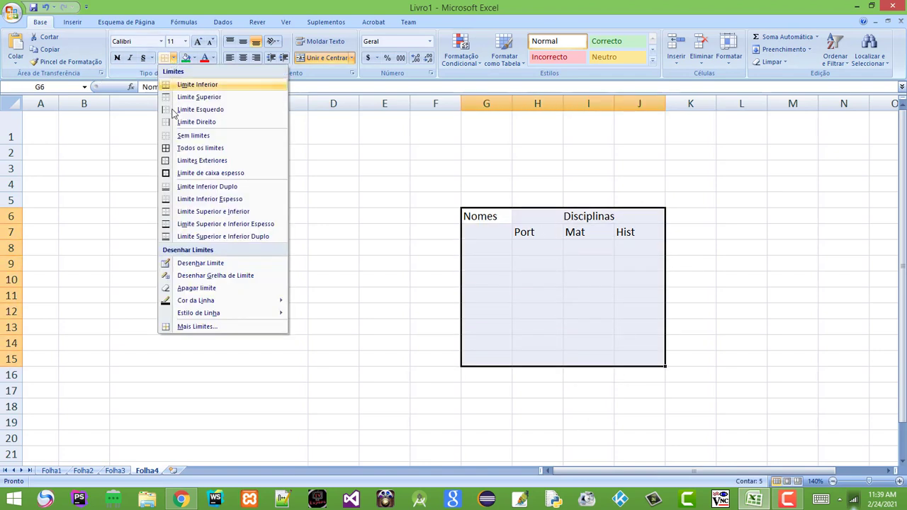
# In Mais Limites, choose the thick solid line style in black
pyautogui.click(220, 331)
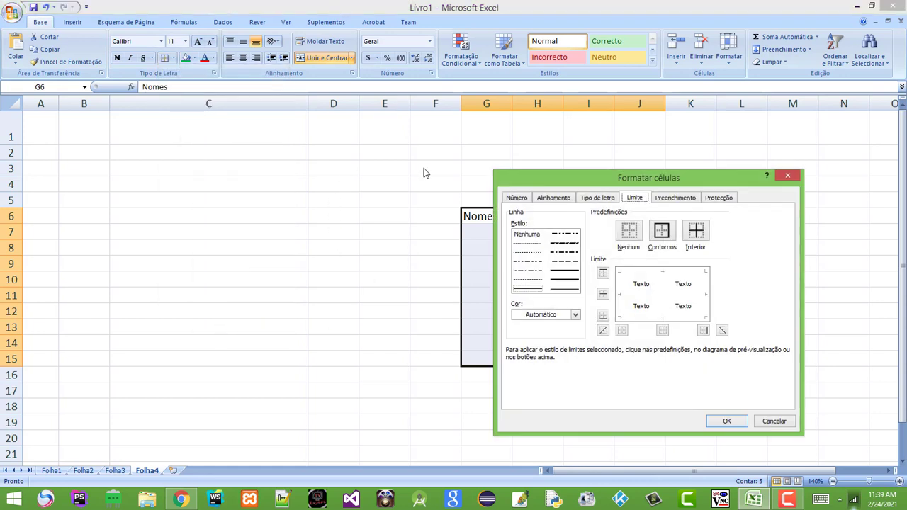
pyautogui.moveTo(577, 179); pyautogui.dragTo(168, 154)
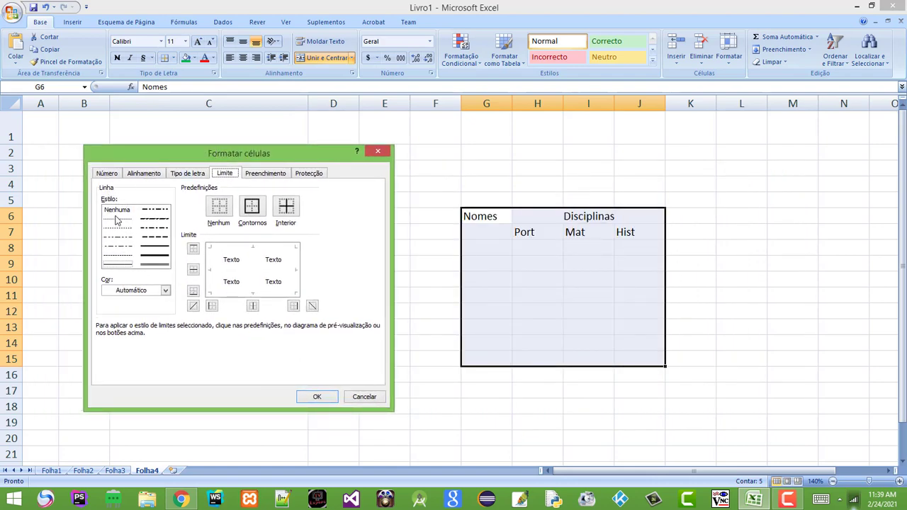
pyautogui.click(155, 246)
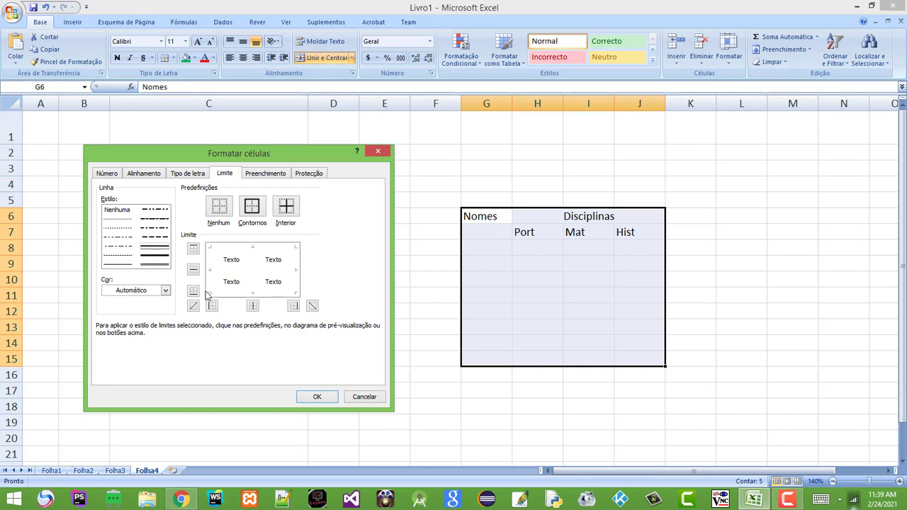
pyautogui.click(165, 292)
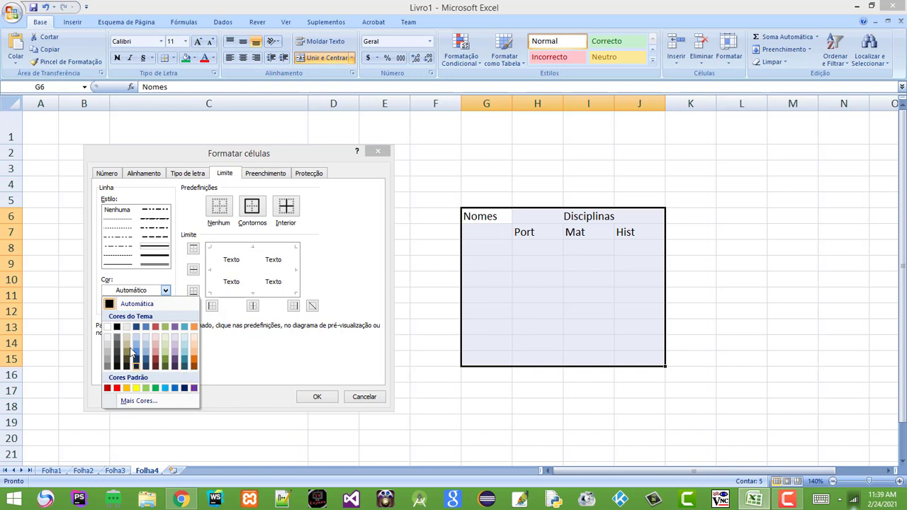
pyautogui.click(117, 327)
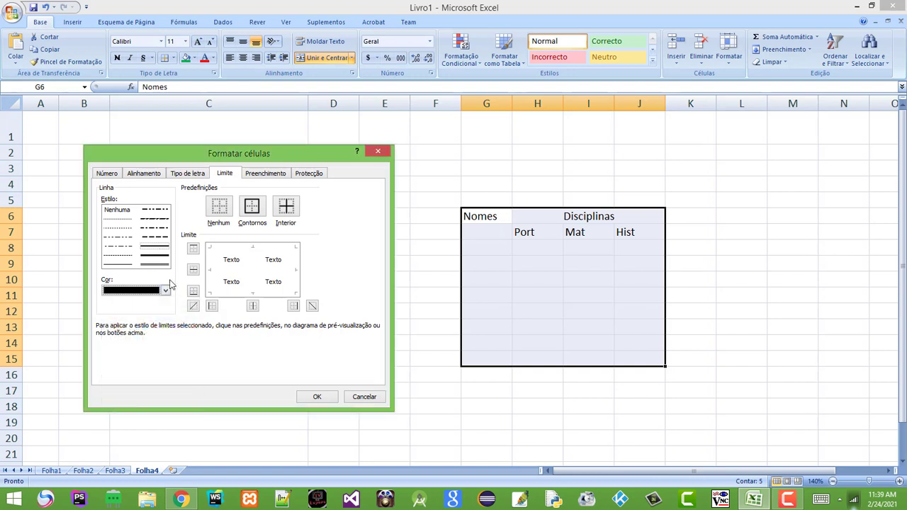
# Apply left, top, right, bottom and inner borders to G6:J15 and confirm
pyautogui.click(215, 272)
pyautogui.click(238, 255)
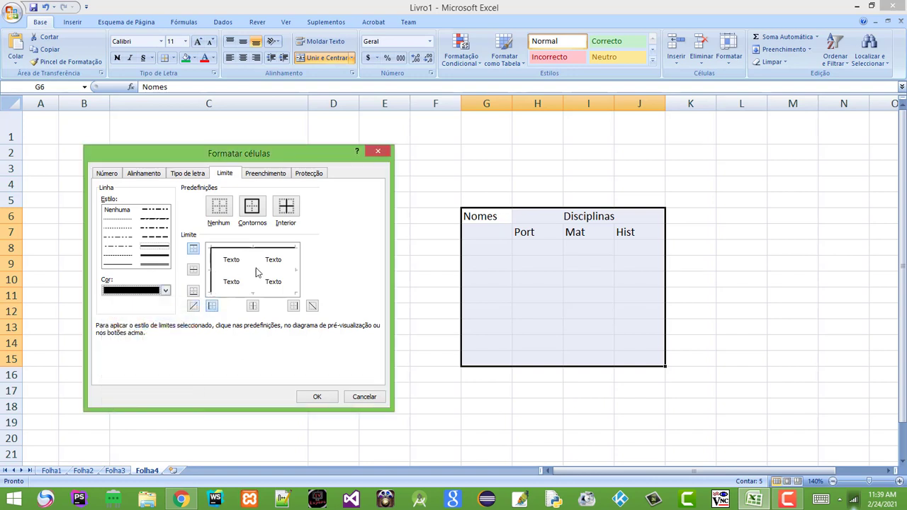
pyautogui.click(295, 269)
pyautogui.click(253, 292)
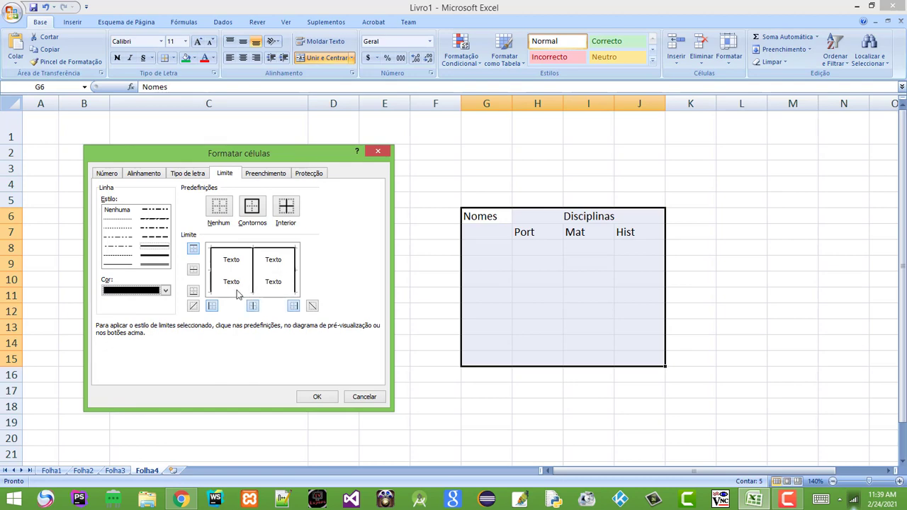
pyautogui.click(242, 292)
pyautogui.click(268, 273)
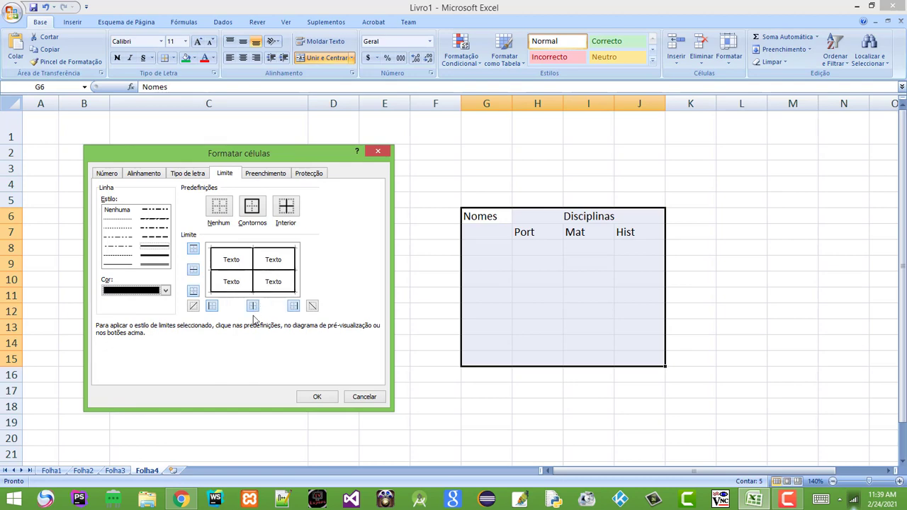
pyautogui.click(319, 397)
pyautogui.click(739, 300)
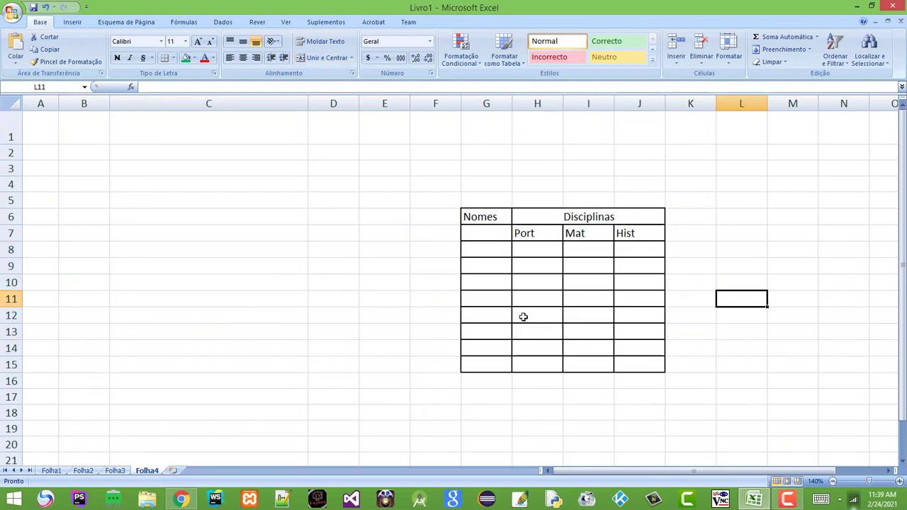
# Merge and centre G6:G7 with Unir e Centrar for the Nomes heading
pyautogui.click(521, 382)
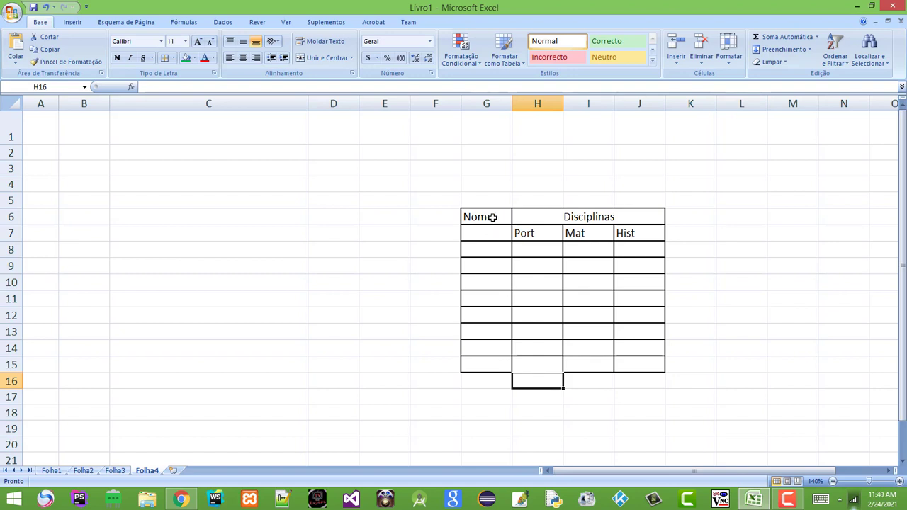
pyautogui.moveTo(492, 217); pyautogui.dragTo(480, 232)
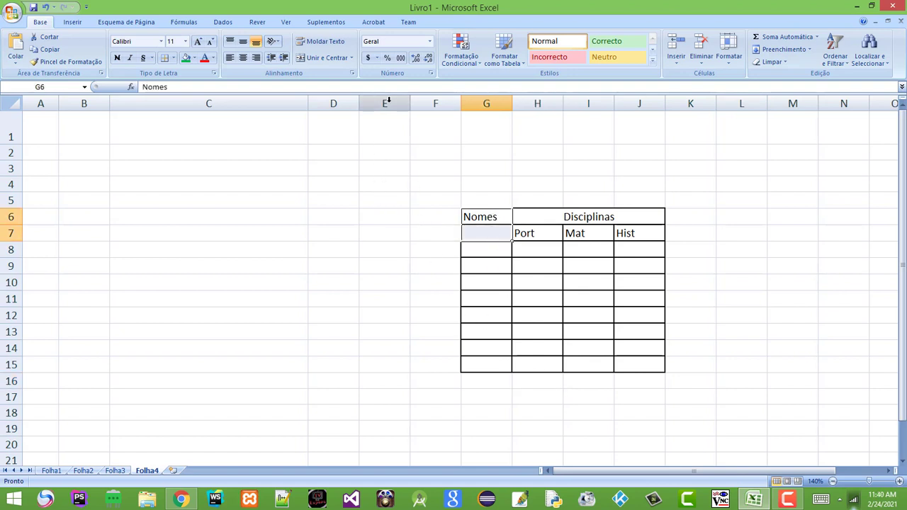
pyautogui.click(325, 58)
pyautogui.click(525, 269)
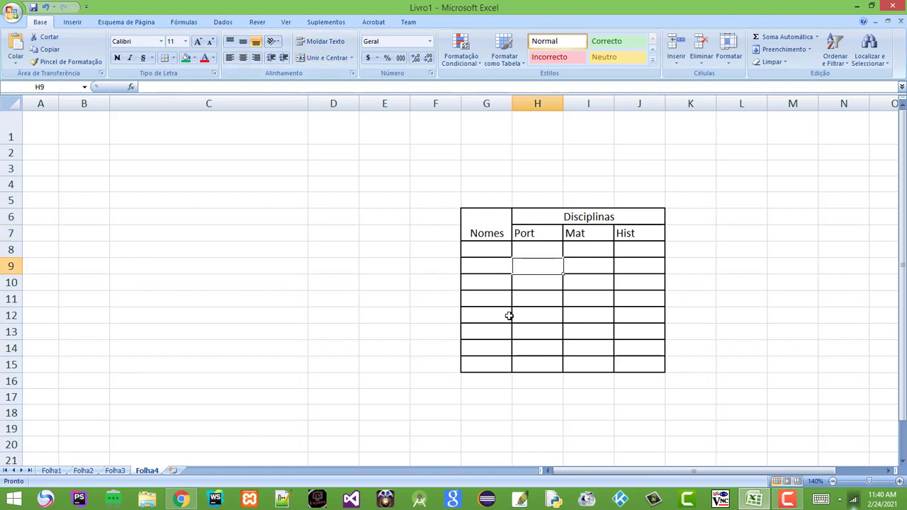
pyautogui.click(593, 305)
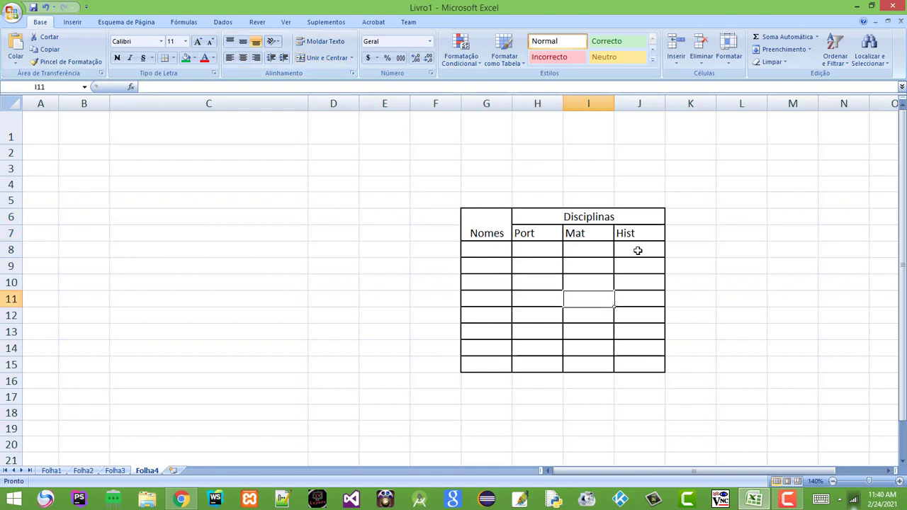
pyautogui.click(563, 308)
# Select G6:J15 and clear every border with Sem Limites
pyautogui.click(773, 321)
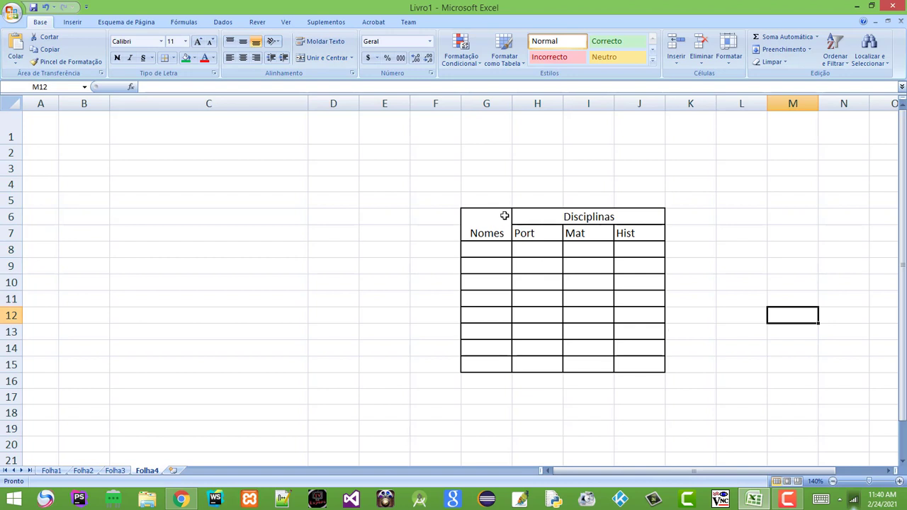
pyautogui.moveTo(488, 216); pyautogui.dragTo(603, 364)
pyautogui.click(173, 59)
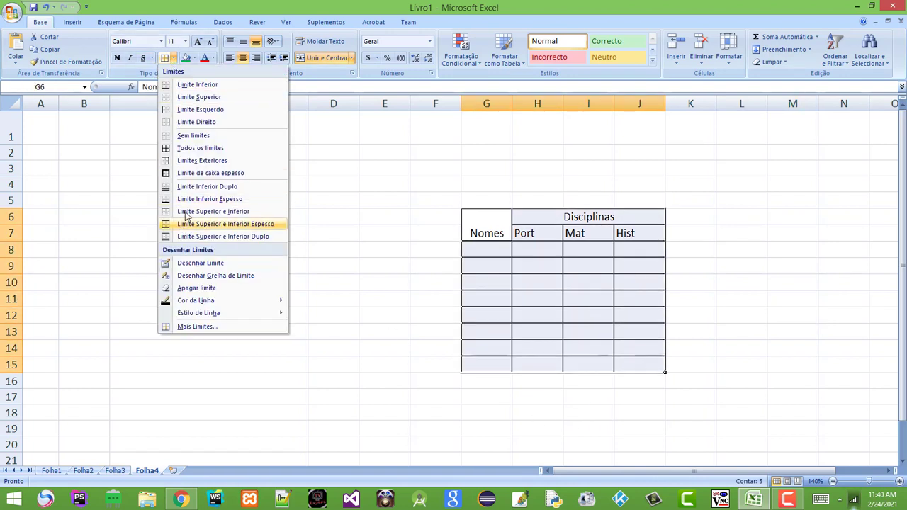
pyautogui.click(201, 136)
pyautogui.click(719, 279)
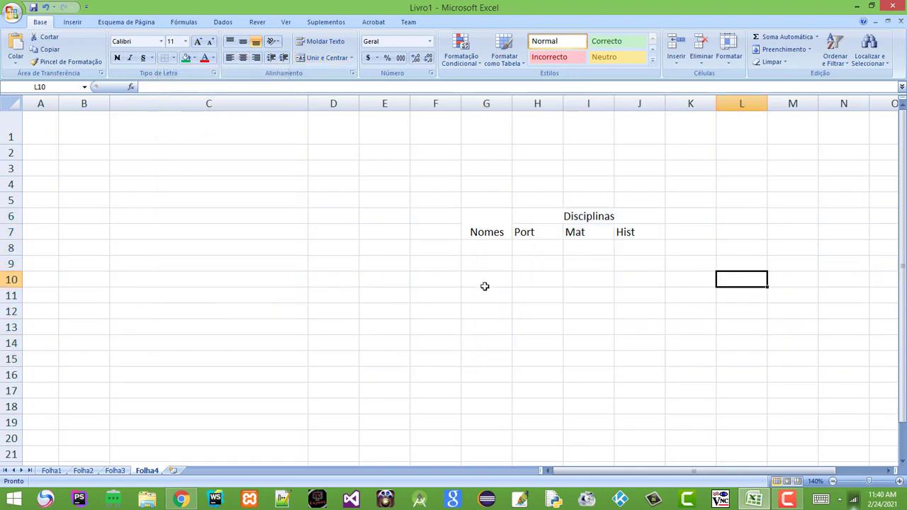
# Draw a border grid over the table's top rows with Desenhar Grelha de Limite
pyautogui.moveTo(488, 217); pyautogui.dragTo(579, 343)
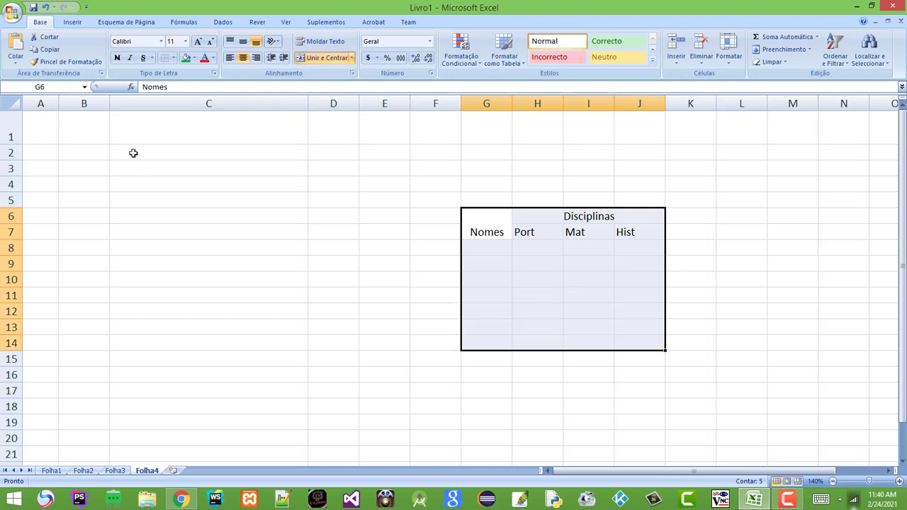
pyautogui.click(173, 58)
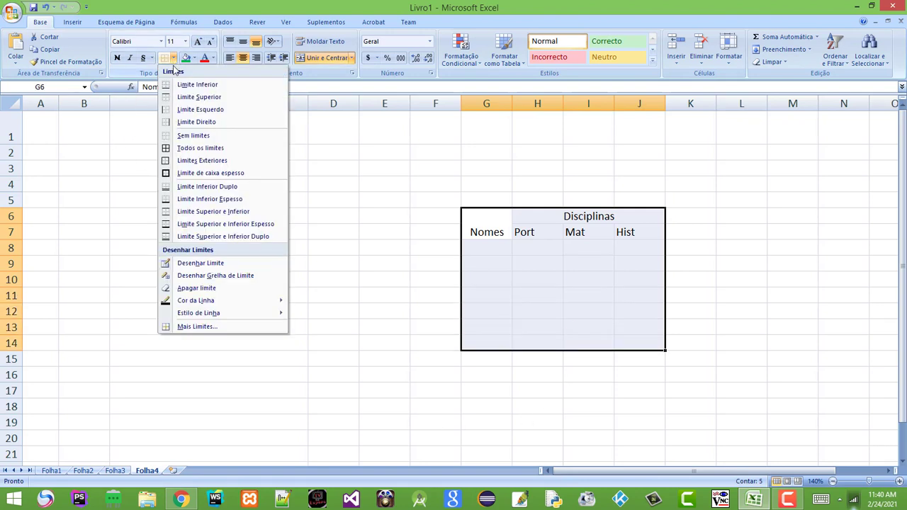
pyautogui.click(234, 282)
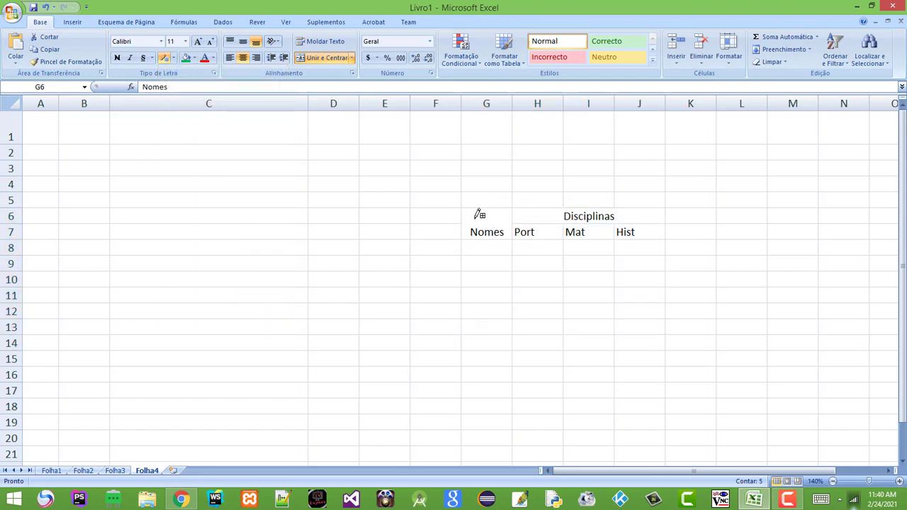
pyautogui.moveTo(475, 213)
pyautogui.mouseDown()
pyautogui.moveTo(569, 261)
pyautogui.moveTo(585, 308)
pyautogui.moveTo(587, 369)
pyautogui.mouseUp()
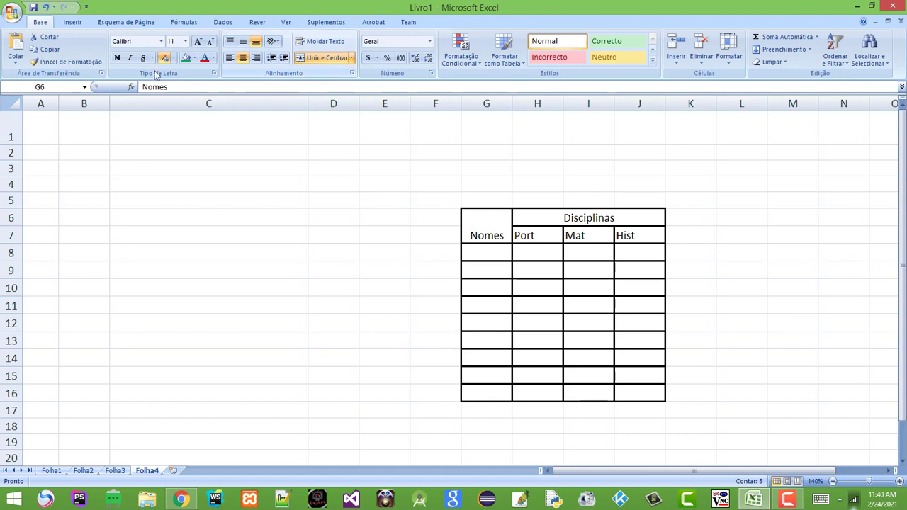
# Apply the border grid across the whole table from G6 to J16
pyautogui.click(174, 58)
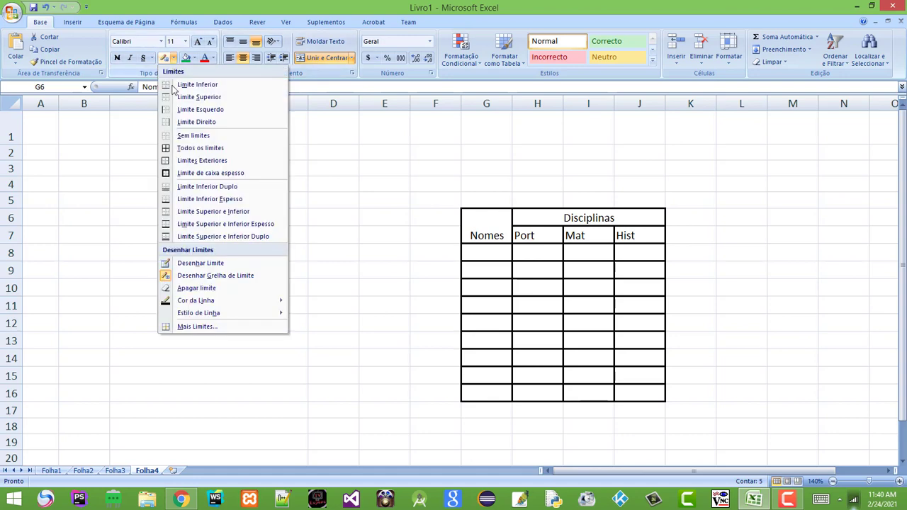
pyautogui.click(168, 276)
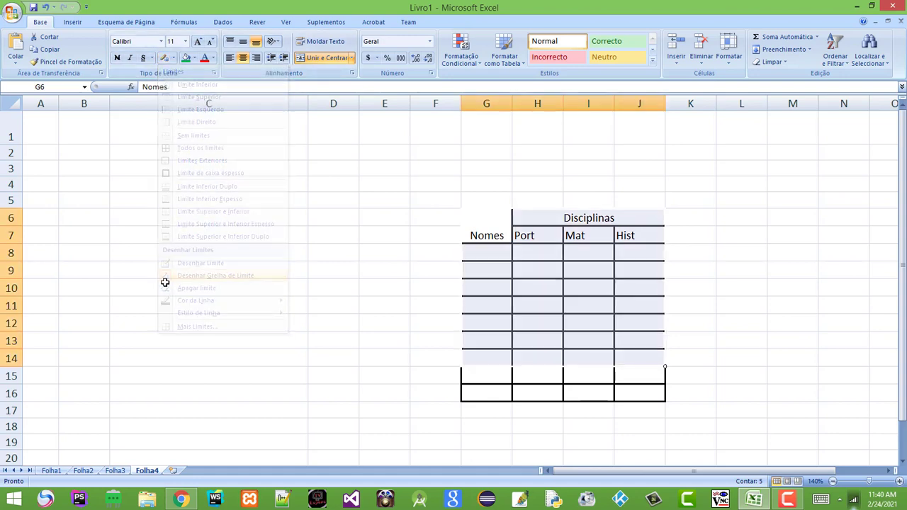
pyautogui.click(718, 333)
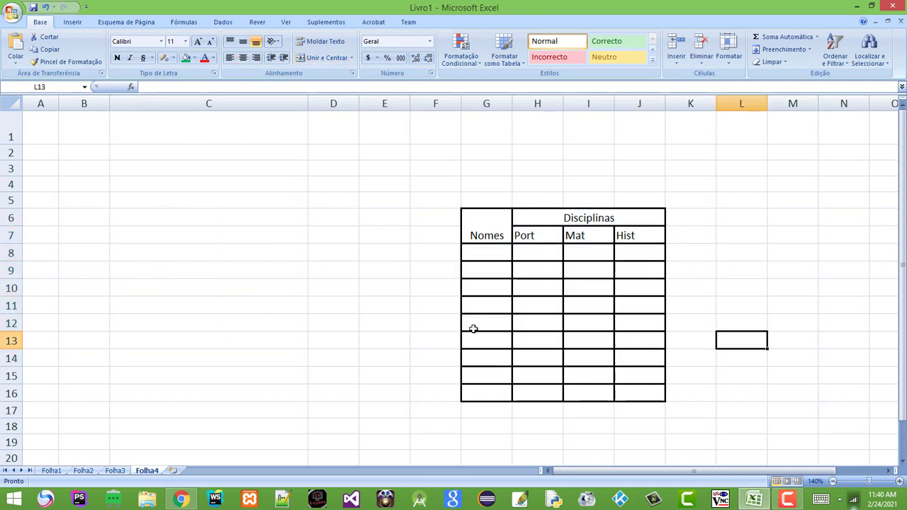
pyautogui.click(735, 269)
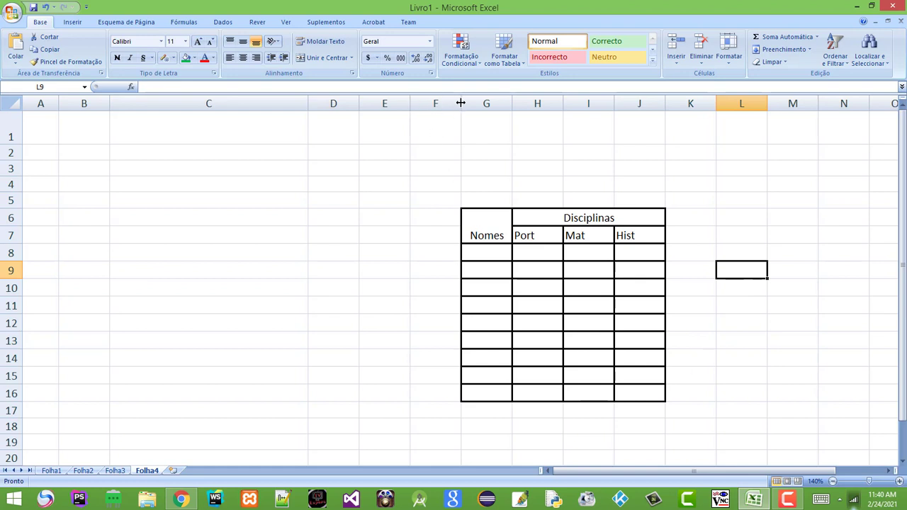
# Narrow column F and enter the two students' full names in G8 and G9
pyautogui.moveTo(461, 104); pyautogui.dragTo(604, 112)
pyautogui.click(522, 250)
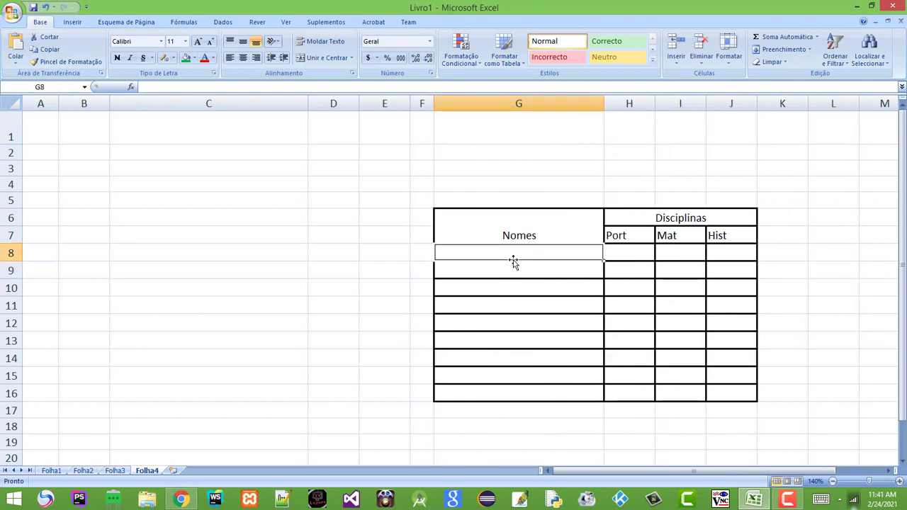
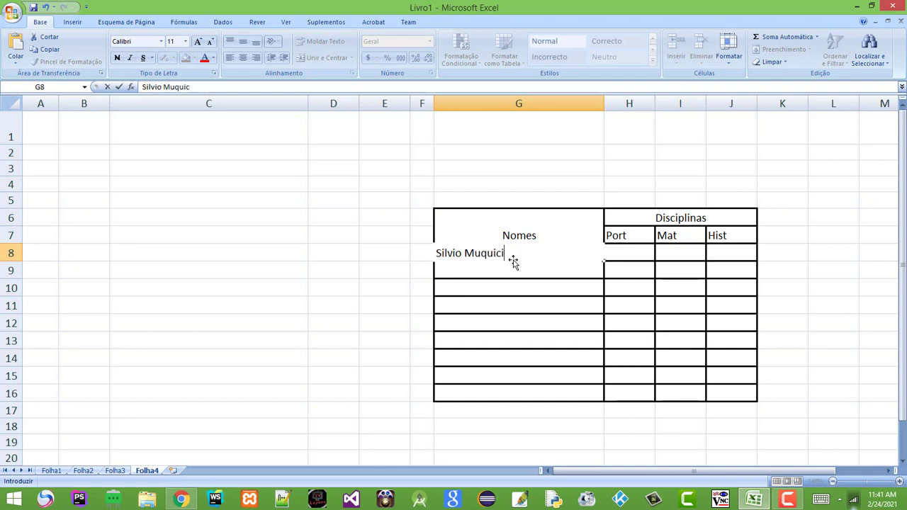
pyautogui.press('Return')
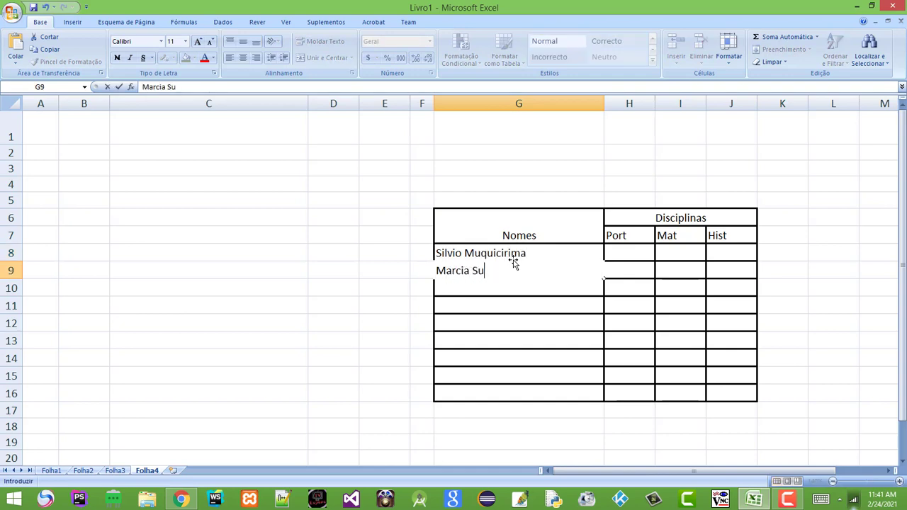
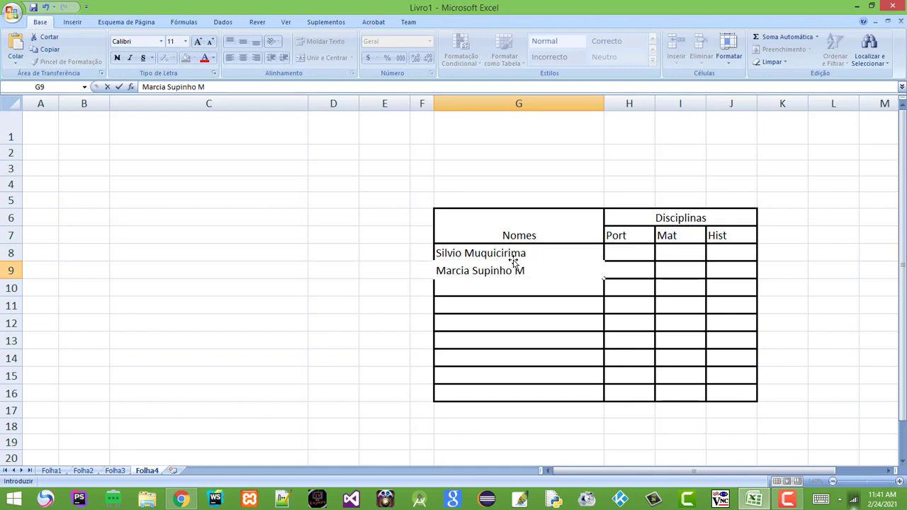
pyautogui.press('Return')
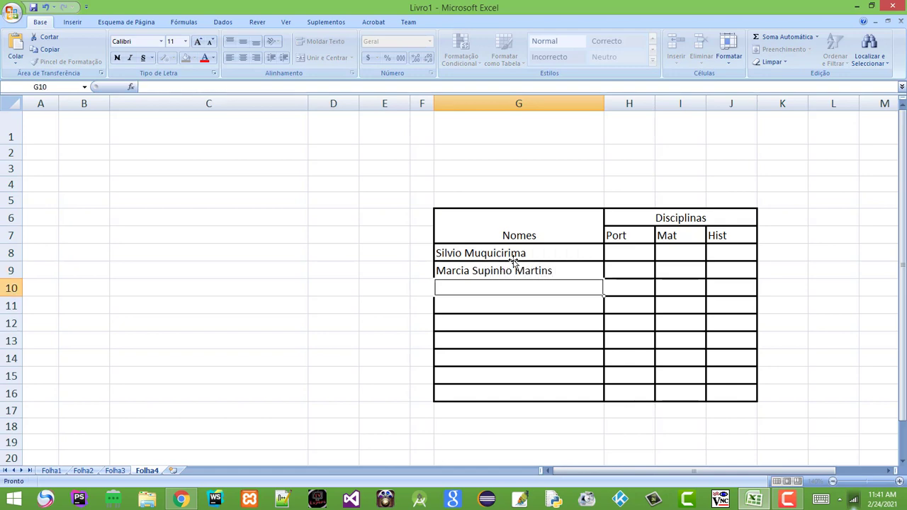
pyautogui.click(547, 301)
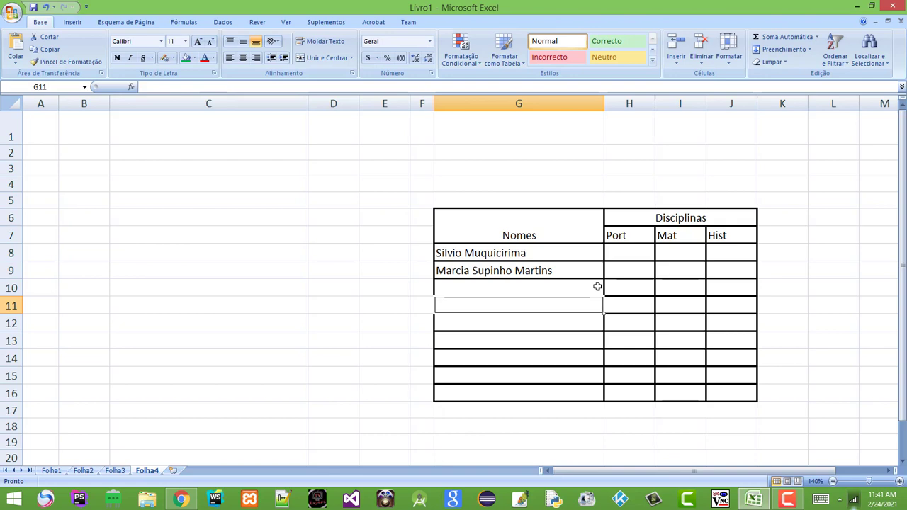
# Enter Port grades 10 in H8 and 15 in H9
pyautogui.click(619, 254)
pyautogui.write('10')
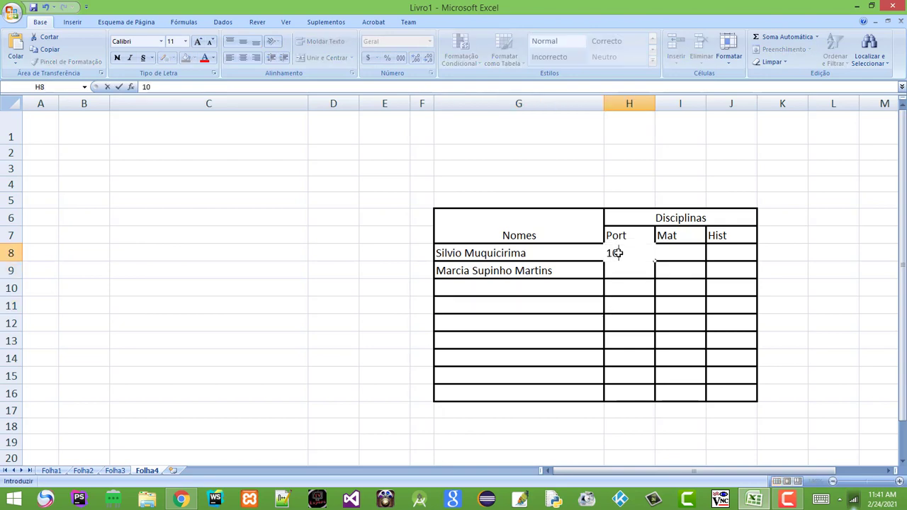
pyautogui.press('Return')
pyautogui.write('15')
pyautogui.click(585, 341)
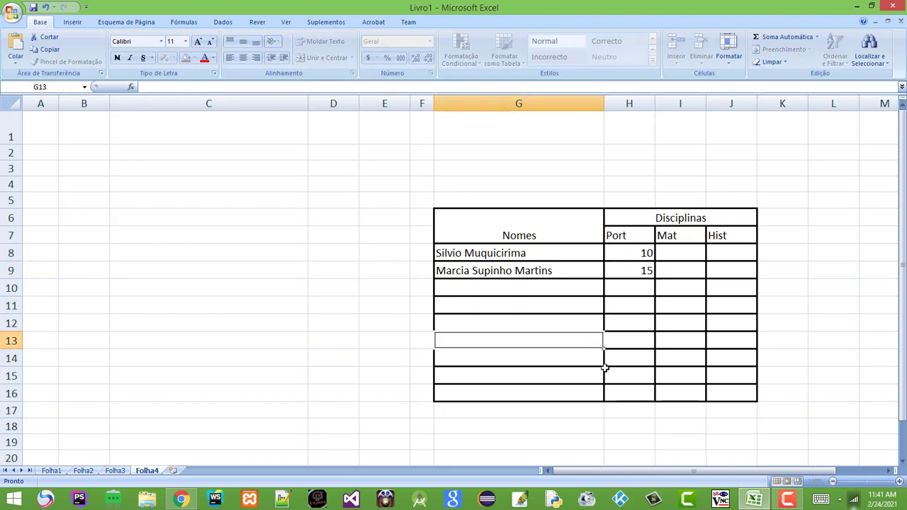
pyautogui.click(697, 321)
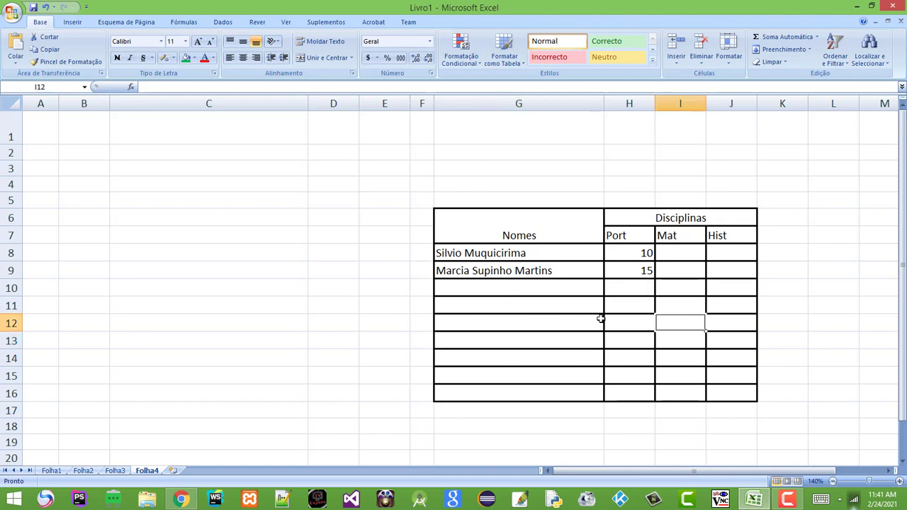
# With Apagar limite, erase a border near the Nomes header and the line atop Hist
pyautogui.click(574, 323)
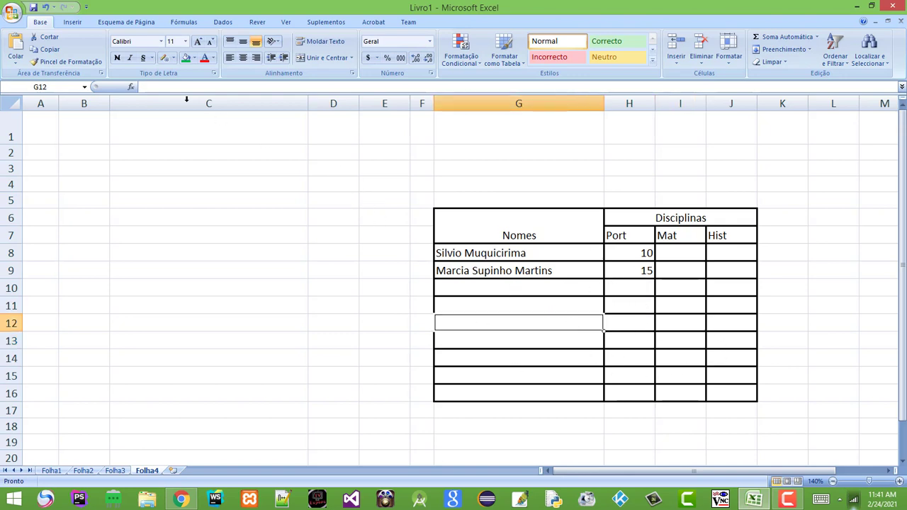
pyautogui.click(171, 58)
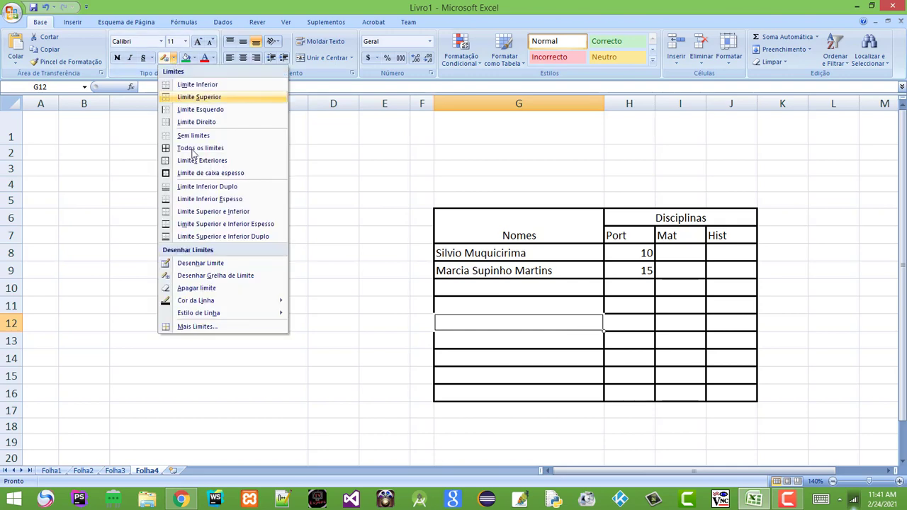
pyautogui.click(197, 288)
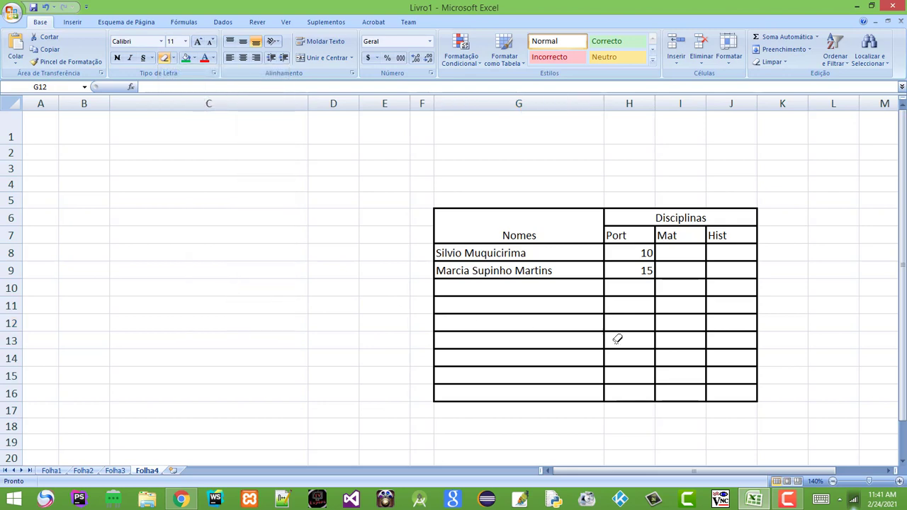
pyautogui.click(568, 243)
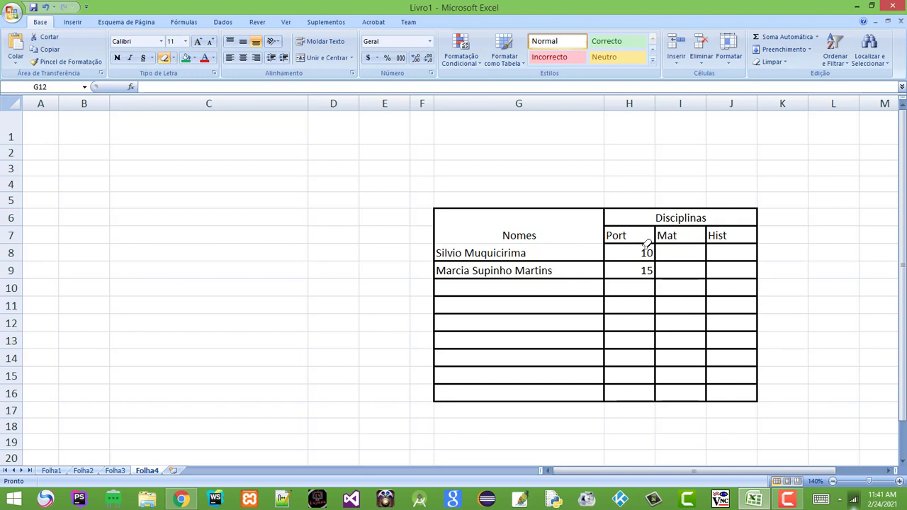
pyautogui.click(748, 227)
# Erase the Hist column's horizontal lines between rows 11 and 14
pyautogui.click(731, 315)
pyautogui.click(737, 332)
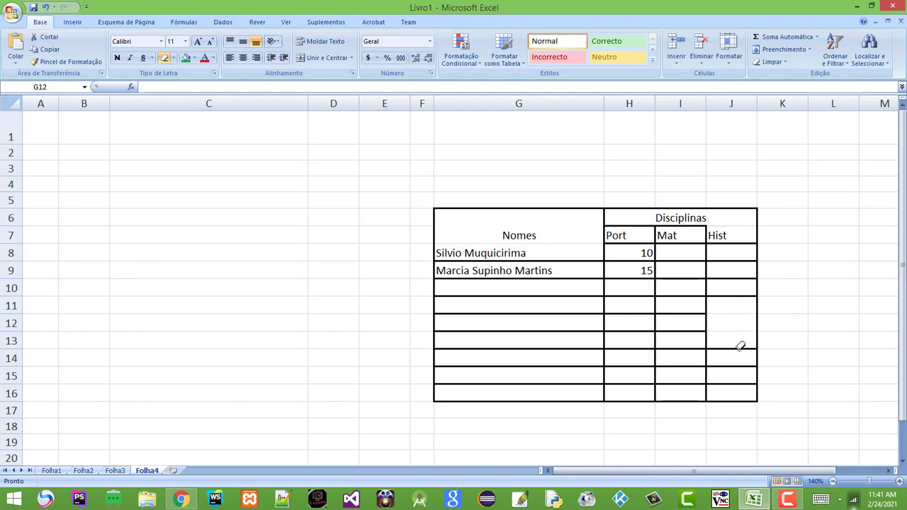
pyautogui.click(740, 350)
pyautogui.click(173, 58)
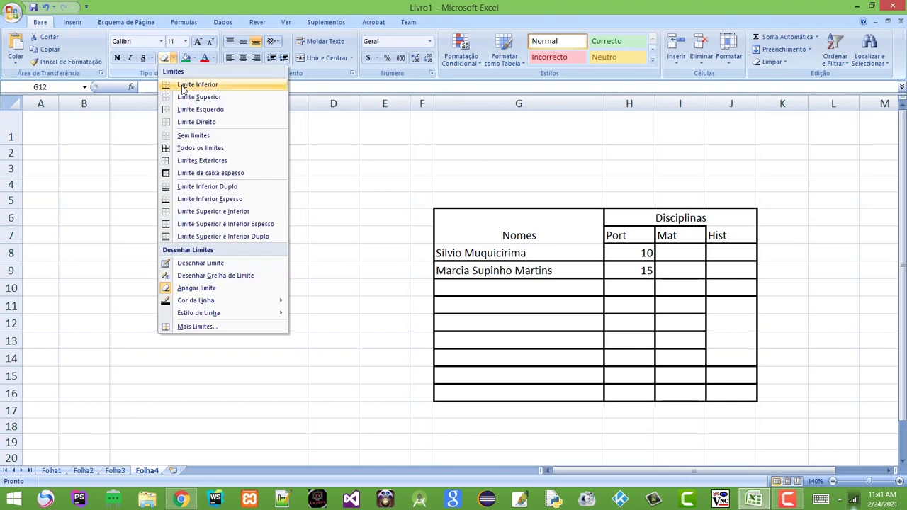
pyautogui.click(172, 289)
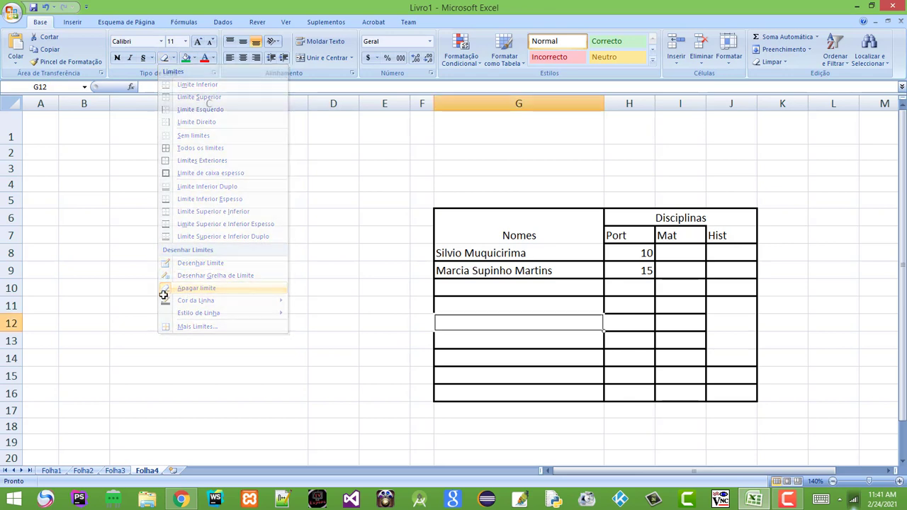
pyautogui.click(600, 382)
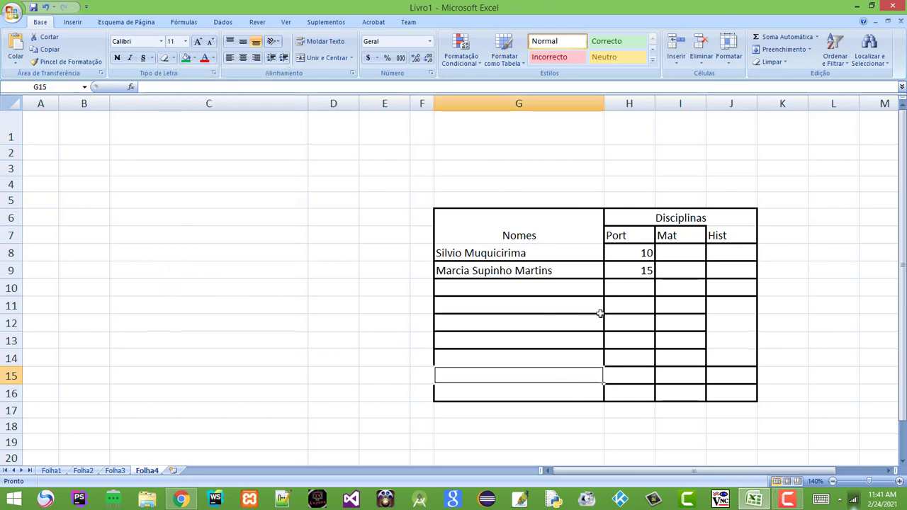
pyautogui.click(660, 289)
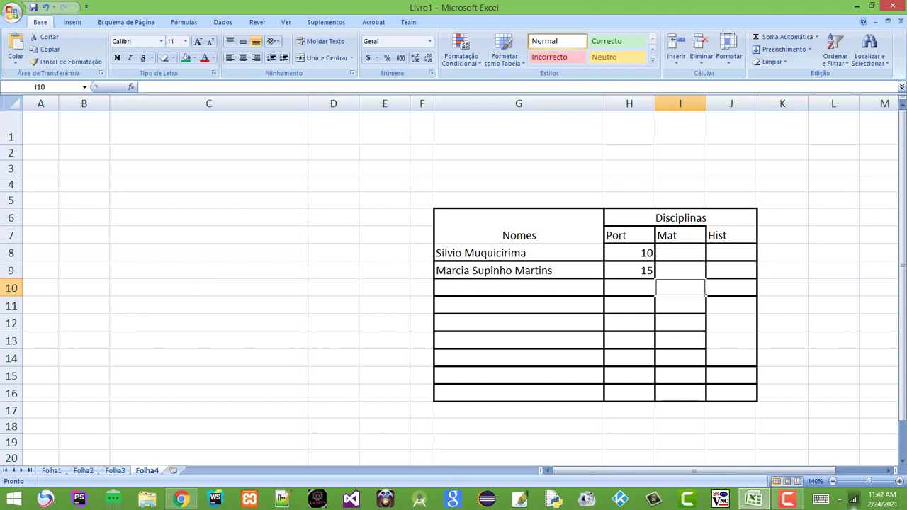
# Give the Nomes header, then both header rows G6:J7, a pale lavender fill
pyautogui.click(506, 235)
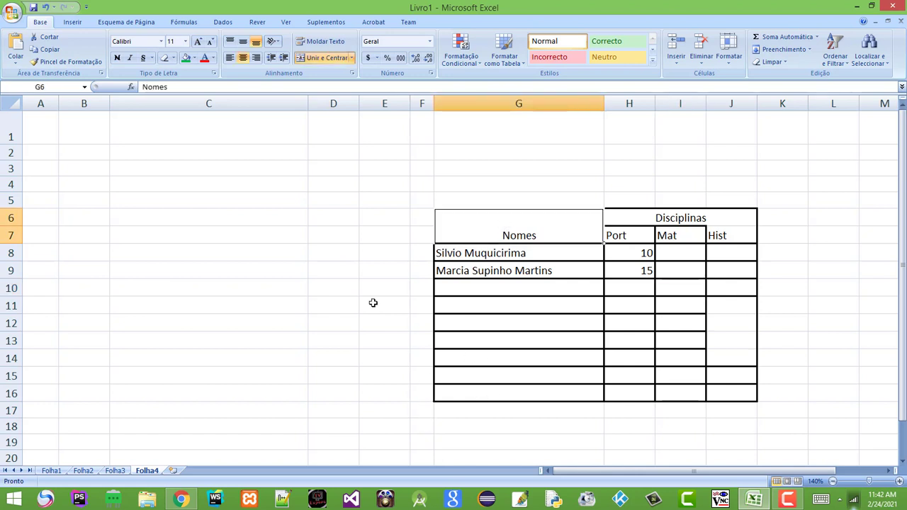
pyautogui.click(195, 59)
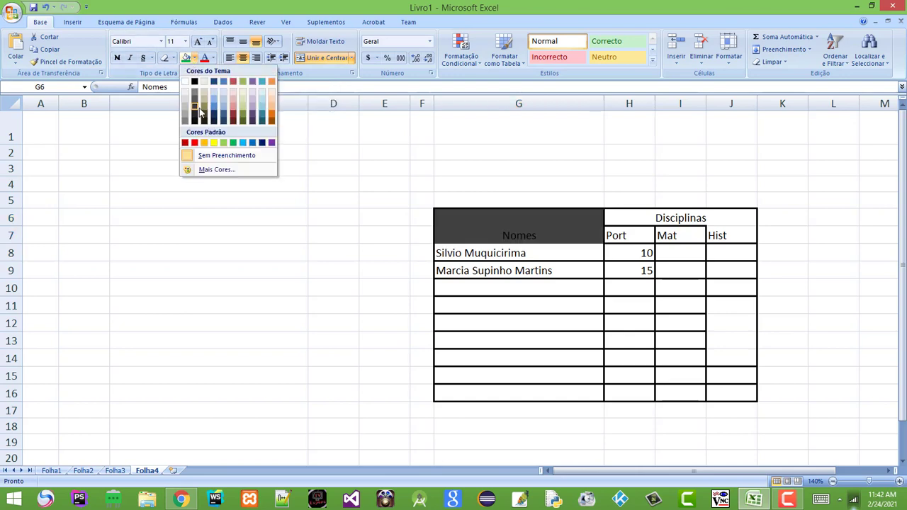
pyautogui.click(253, 91)
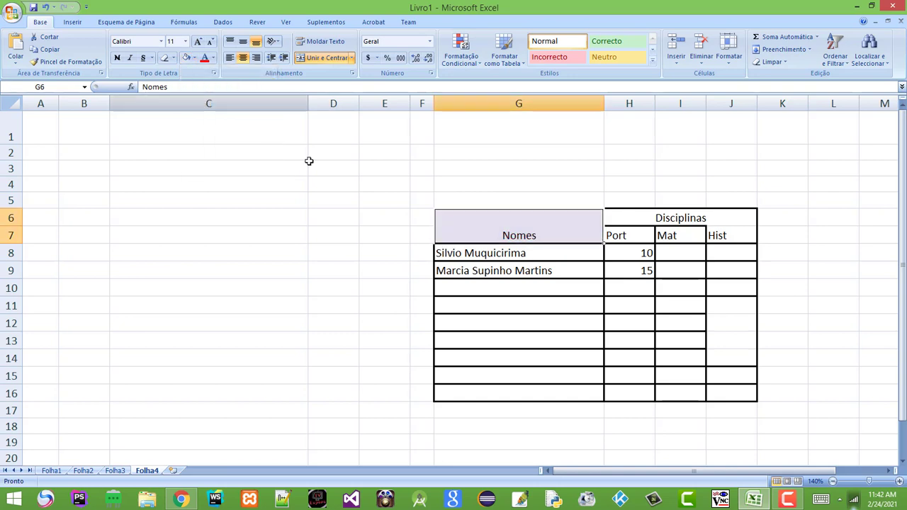
pyautogui.click(630, 307)
pyautogui.click(670, 320)
pyautogui.click(723, 318)
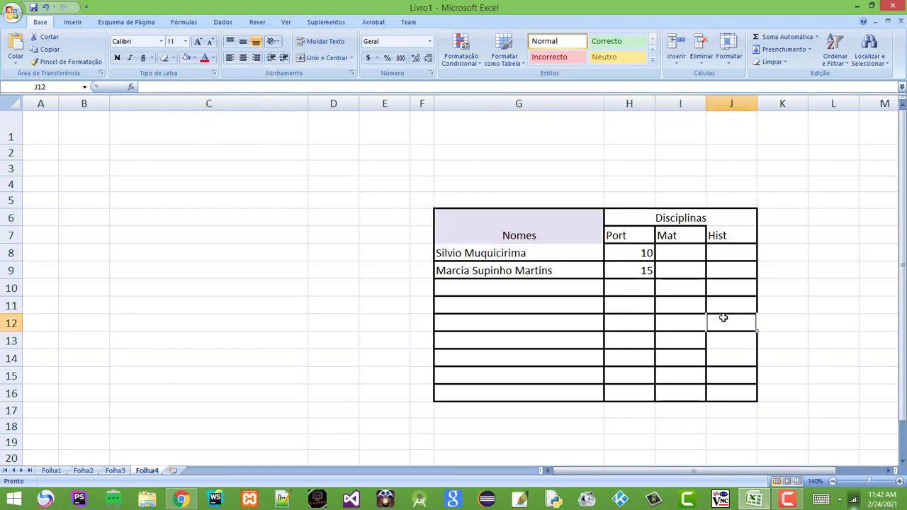
pyautogui.click(583, 319)
pyautogui.moveTo(504, 229); pyautogui.dragTo(700, 229)
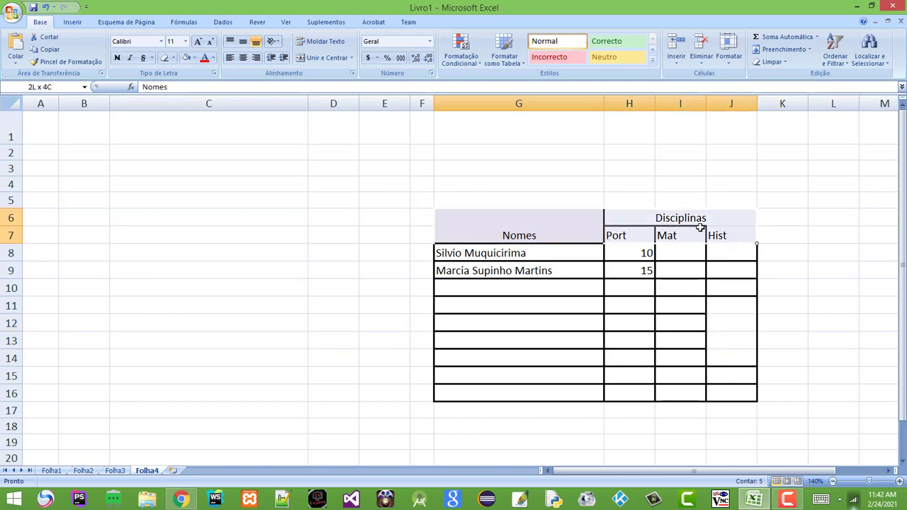
pyautogui.click(187, 59)
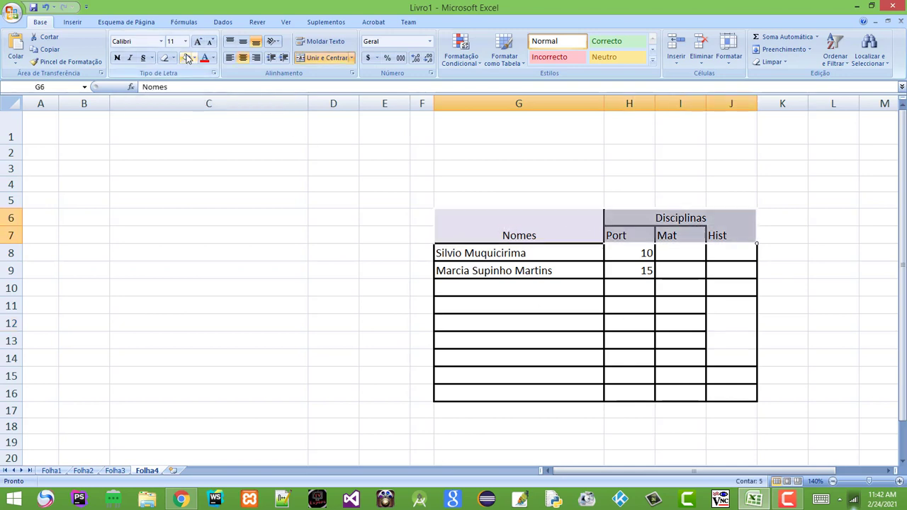
pyautogui.click(644, 362)
# Refill header rows G6:J7 with the orange theme colour
pyautogui.moveTo(494, 225); pyautogui.dragTo(730, 232)
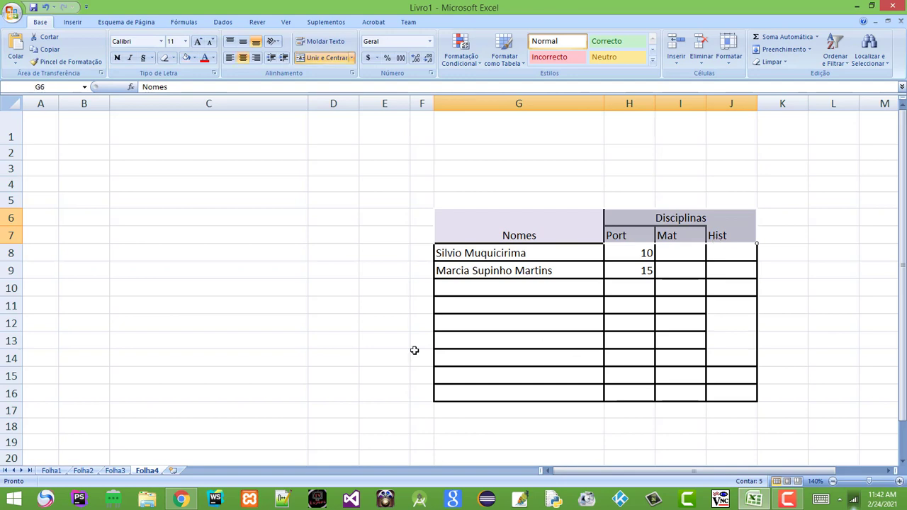
pyautogui.click(195, 59)
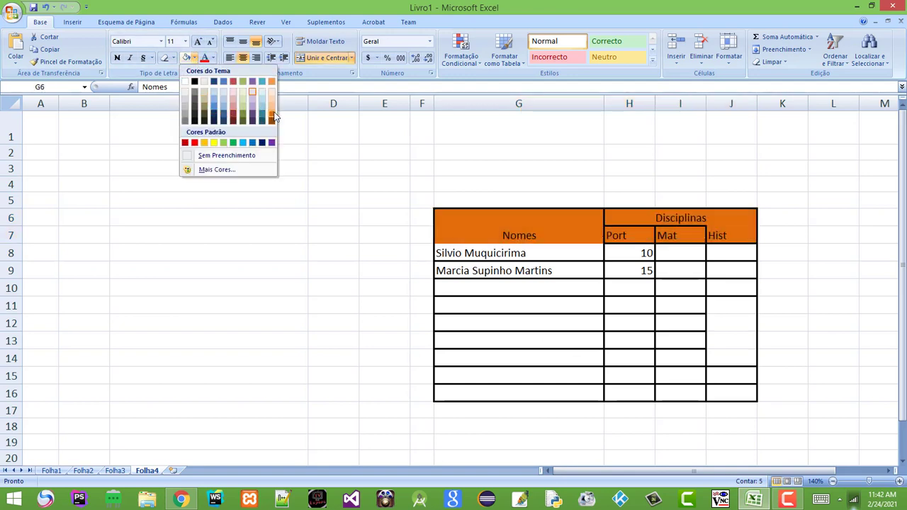
pyautogui.click(273, 117)
pyautogui.click(675, 300)
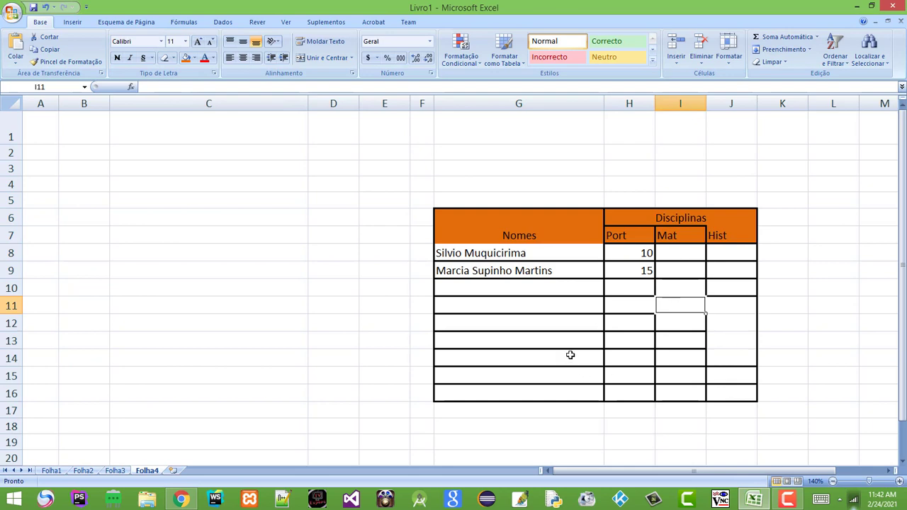
pyautogui.click(679, 356)
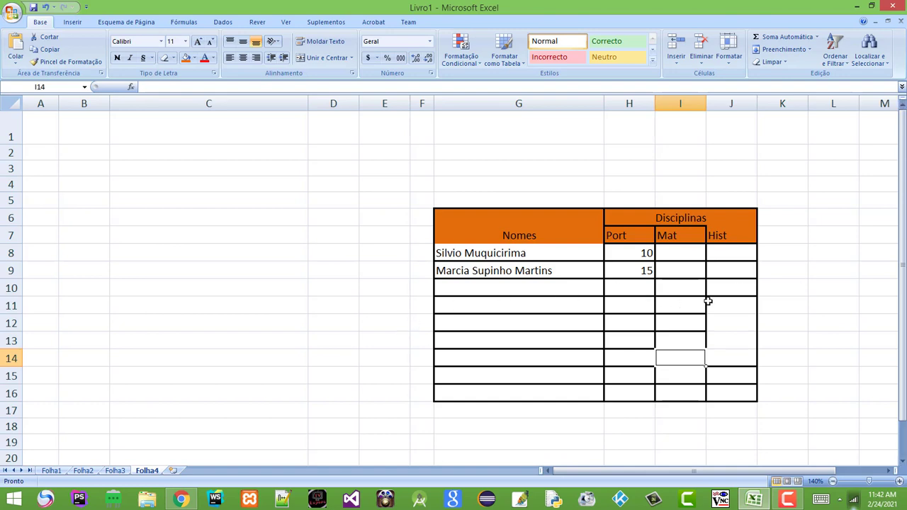
pyautogui.click(730, 323)
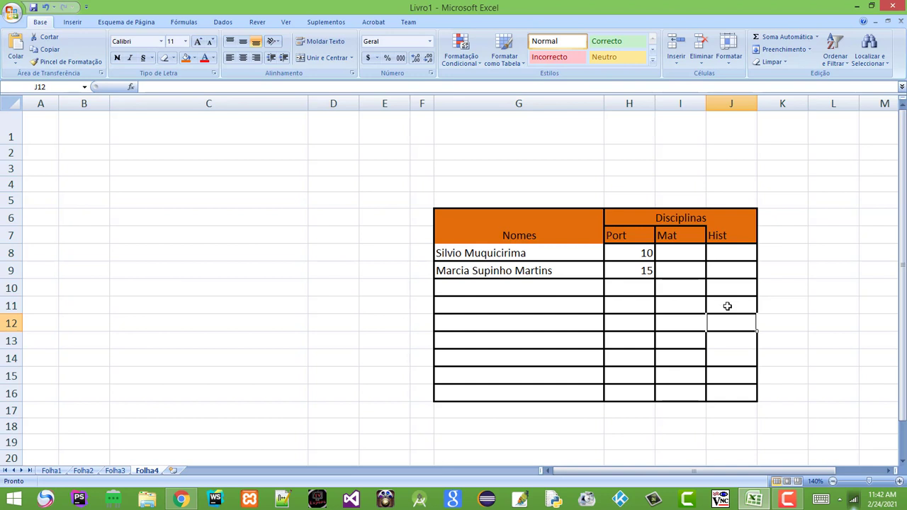